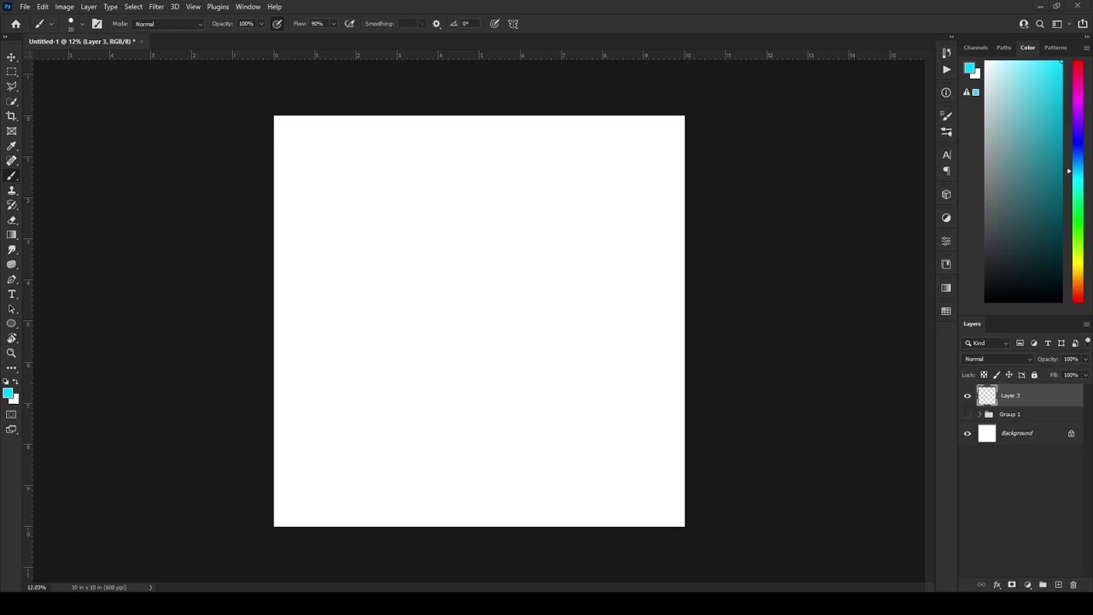
- Restore the default black and white painting colours with D, then swap them with X
key(d)
key(x)
key(x)
- Paint thick black horizontal and vertical centre lines to form four panels, then add Layer 4
mouse_move(688, 322)
mouse_down()
mouse_move(239, 411)
mouse_move(102, 467)
mouse_up()
key(ctrl+z)
key(bracketright)
key(bracketright)
key(bracketright)
mouse_move(684, 326)
mouse_down()
mouse_move(545, 355)
mouse_move(225, 384)
mouse_up()
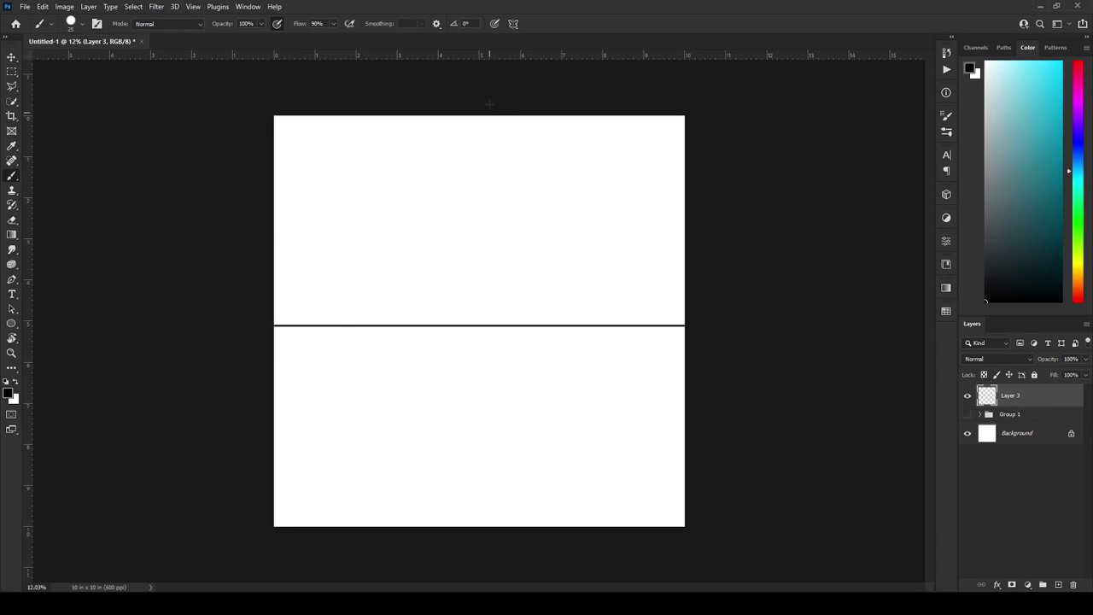
drag(490, 104, 493, 528)
key(ctrl+z)
drag(486, 107, 486, 530)
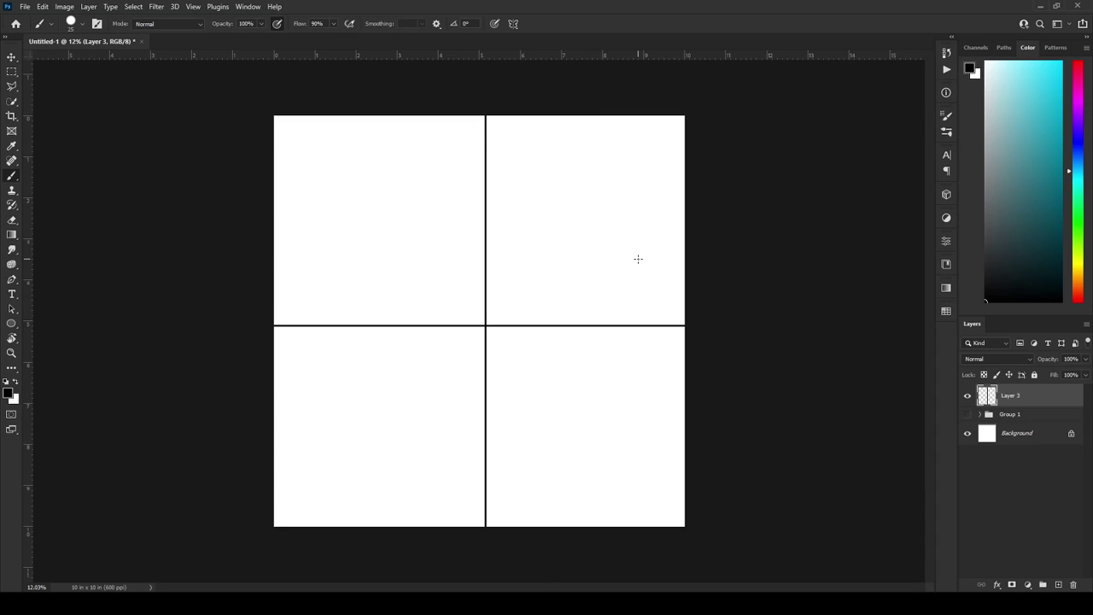
click(1057, 584)
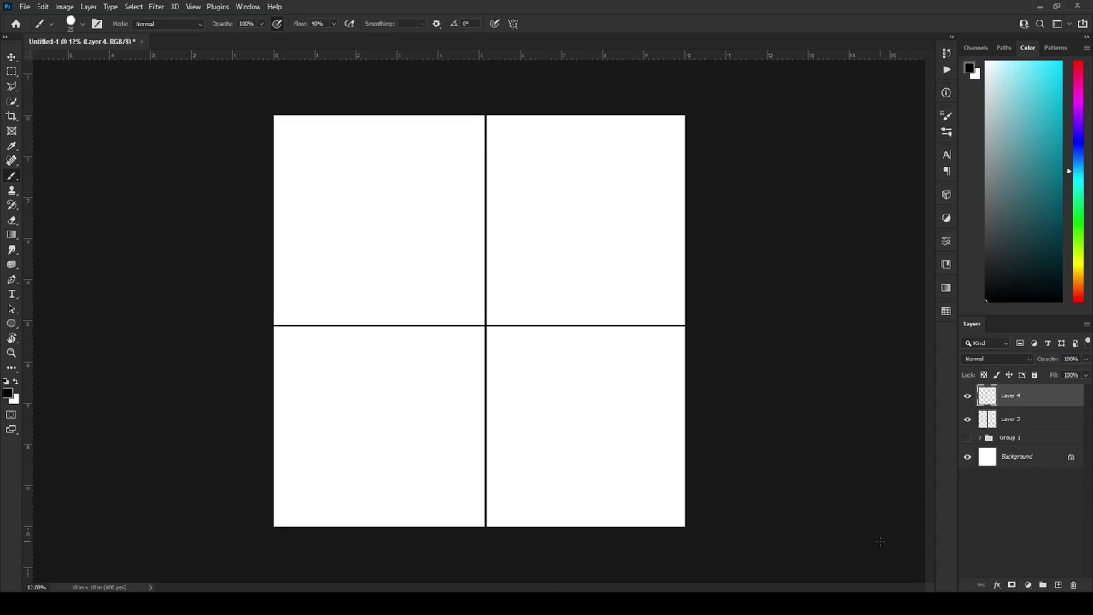
- Zoom into the top-left panel and draw the slice's rounded, wavy crust
scroll(300, 236, up, 3)
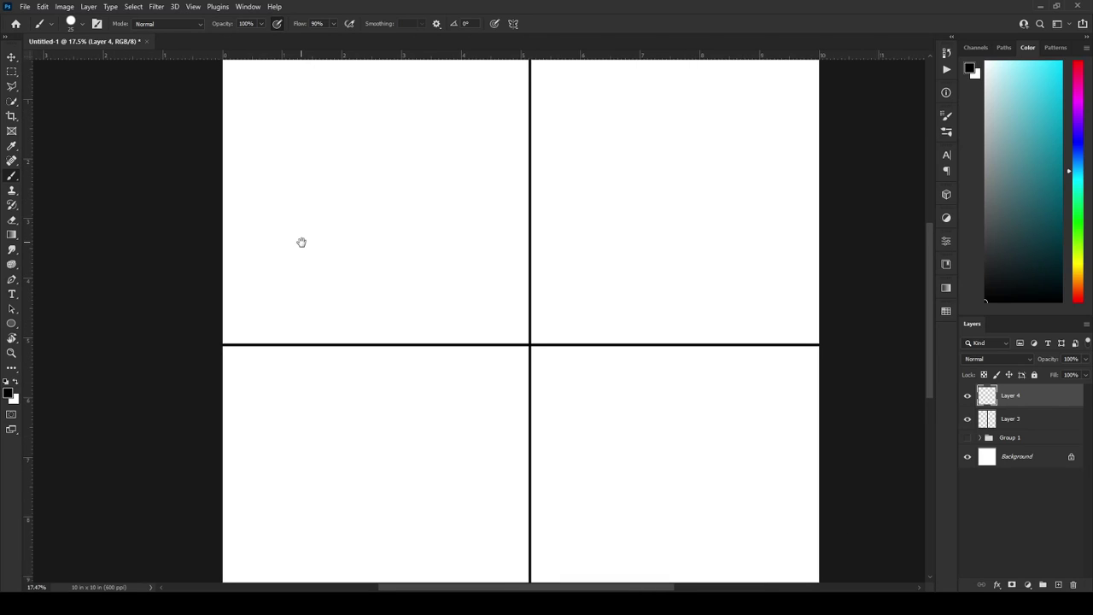
mouse_move(302, 243)
mouse_down()
mouse_move(683, 305)
mouse_move(684, 353)
mouse_move(640, 319)
mouse_move(463, 279)
mouse_move(535, 217)
mouse_up()
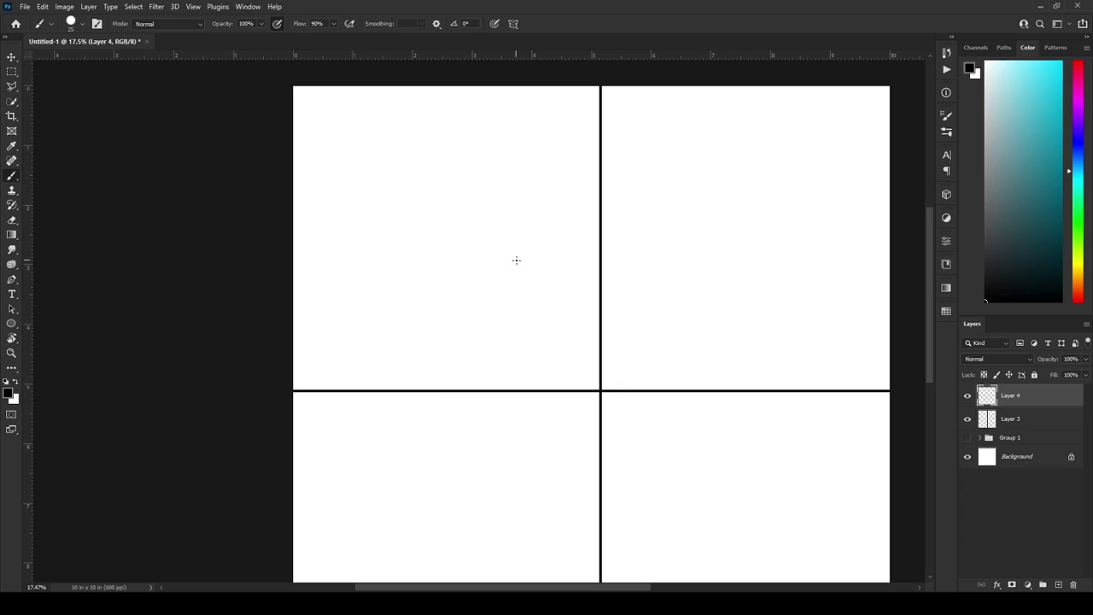
drag(409, 172, 411, 195)
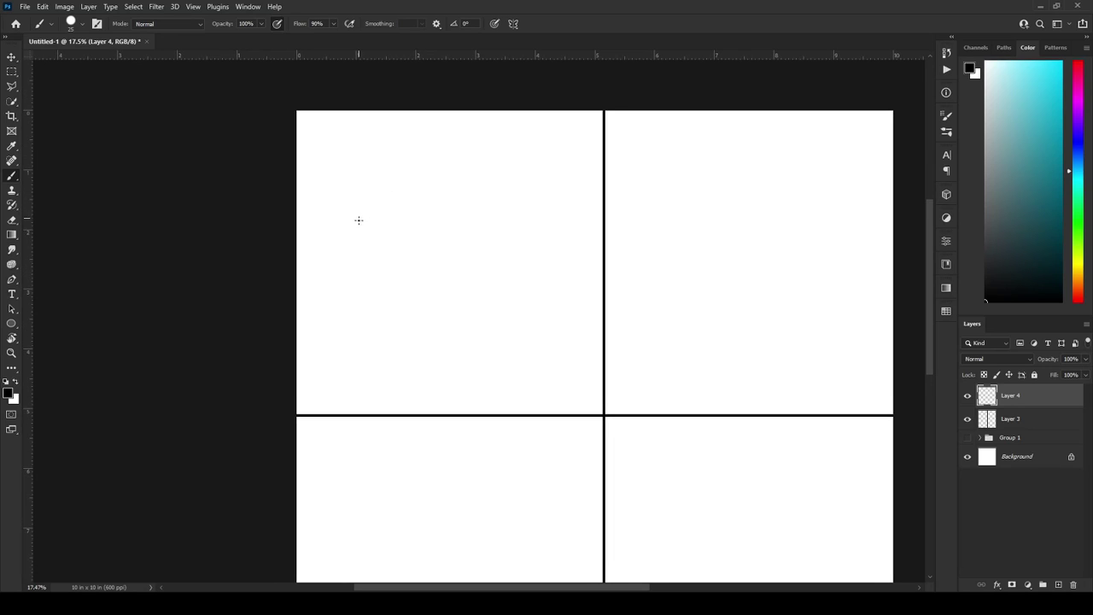
mouse_move(359, 220)
mouse_down()
mouse_move(352, 229)
mouse_move(373, 225)
mouse_move(350, 230)
mouse_move(361, 214)
mouse_move(405, 200)
mouse_move(469, 195)
mouse_move(532, 197)
mouse_move(540, 211)
mouse_up()
mouse_move(371, 233)
mouse_down()
mouse_move(541, 210)
mouse_move(357, 236)
mouse_move(454, 403)
mouse_move(464, 392)
mouse_move(475, 399)
mouse_move(480, 375)
mouse_move(491, 376)
mouse_move(487, 355)
mouse_move(529, 219)
mouse_up()
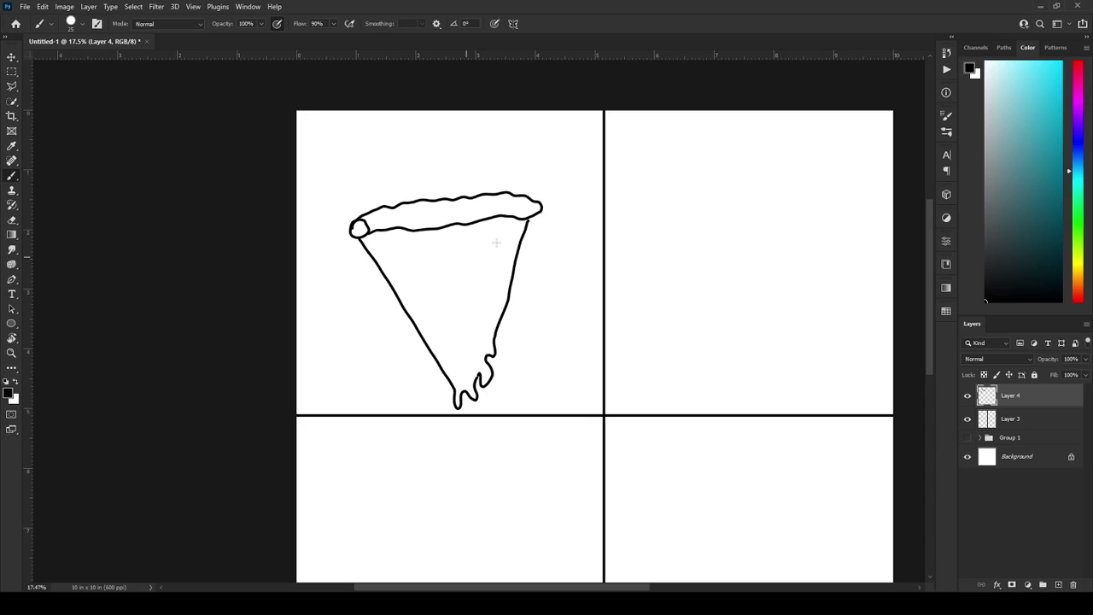
- Draw three pepperoni circles inside the slice, removing a stray stroke
mouse_move(443, 243)
mouse_down()
mouse_move(431, 261)
mouse_move(441, 242)
mouse_up()
drag(457, 296, 452, 299)
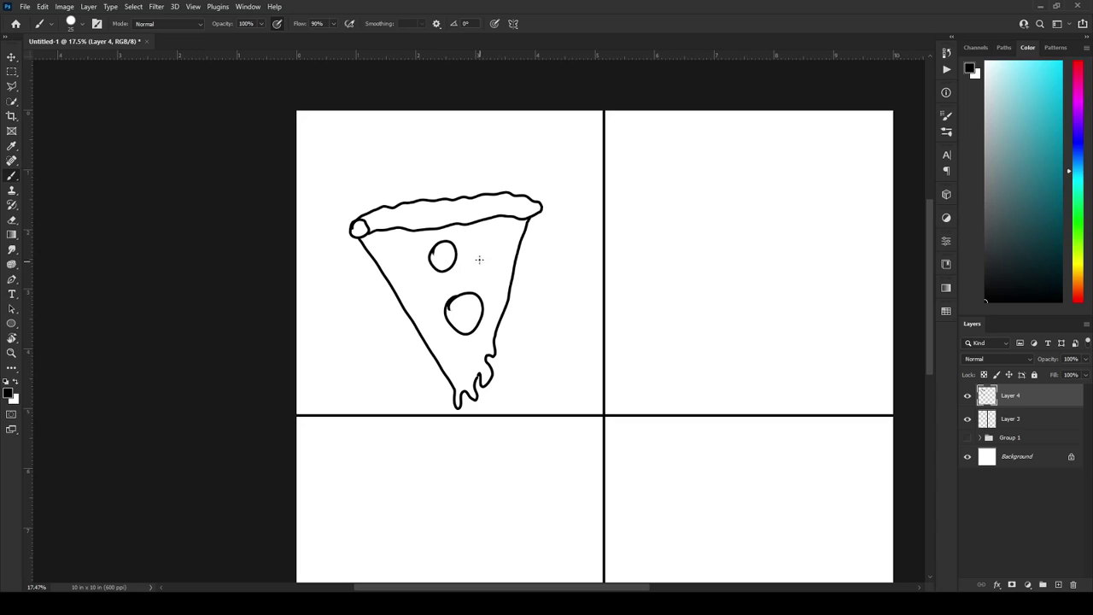
mouse_move(477, 257)
mouse_down()
mouse_move(485, 255)
mouse_move(518, 287)
mouse_move(482, 254)
mouse_up()
key(ctrl+z)
key(ctrl+z)
key(ctrl+z)
- Thicken the slice's left edge down to the tip and zoom back out
drag(367, 234, 395, 285)
drag(374, 235, 366, 244)
drag(395, 285, 451, 385)
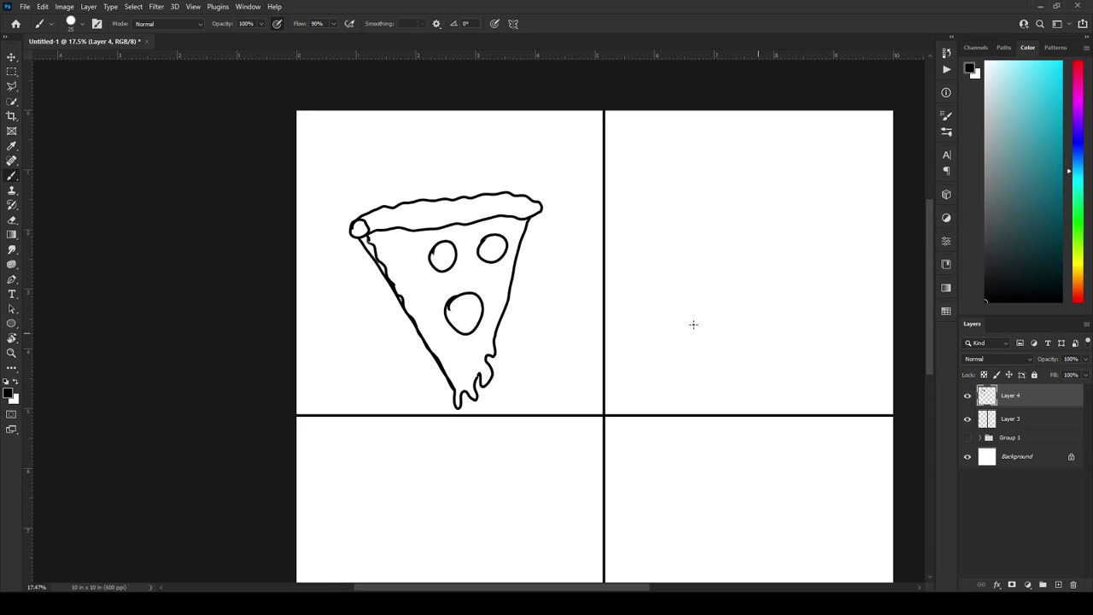
scroll(675, 318, down, 2)
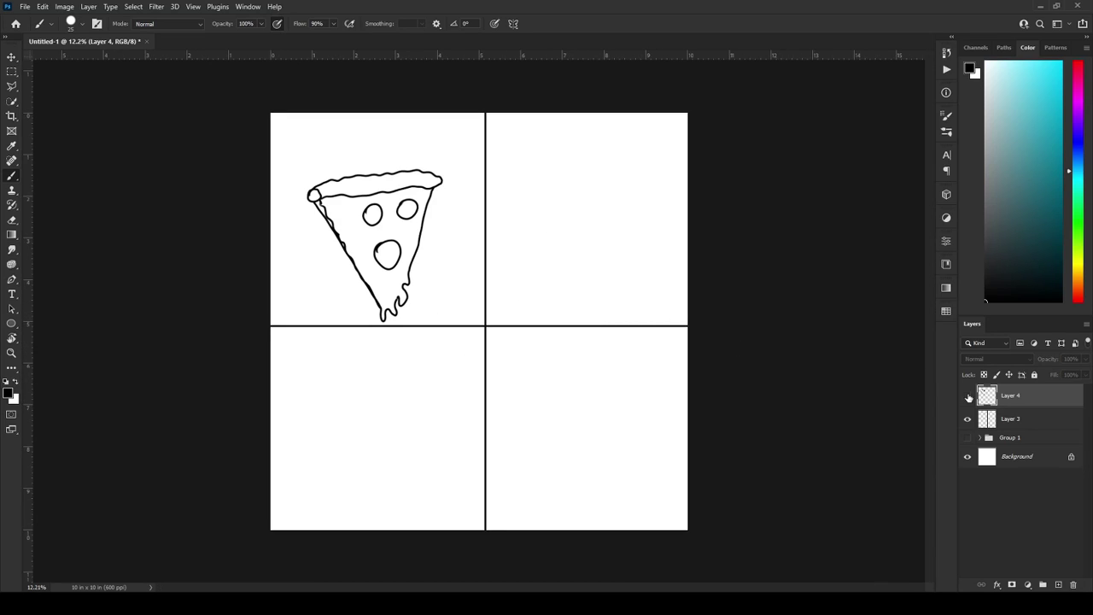
click(968, 395)
click(968, 395)
drag(512, 227, 616, 304)
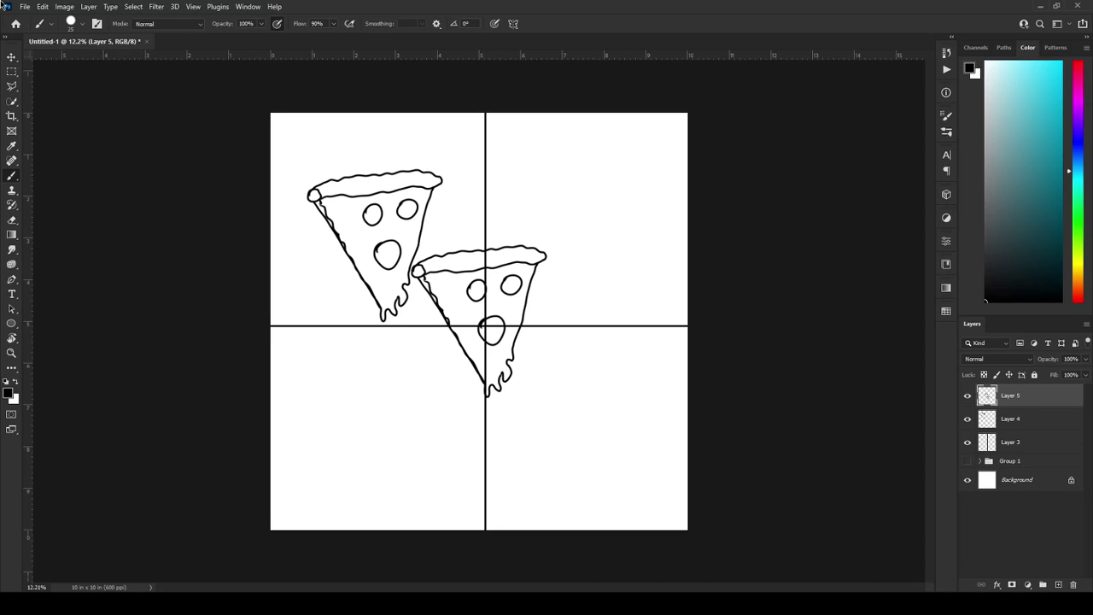
click(12, 56)
drag(496, 309, 613, 232)
key(ctrl+z)
key(ctrl+z)
key(ctrl+z)
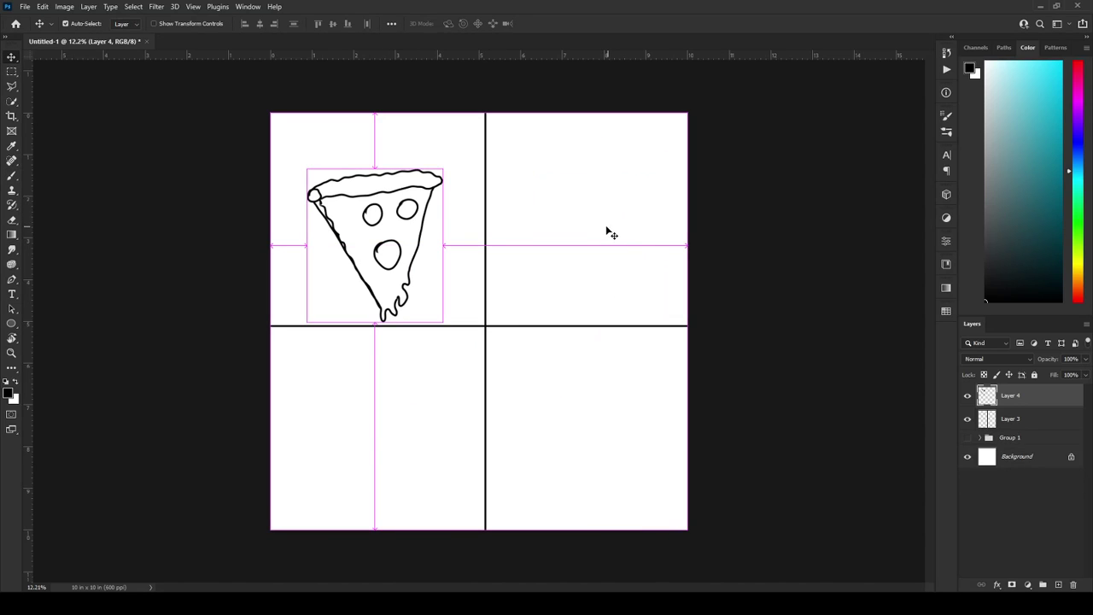
key(b)
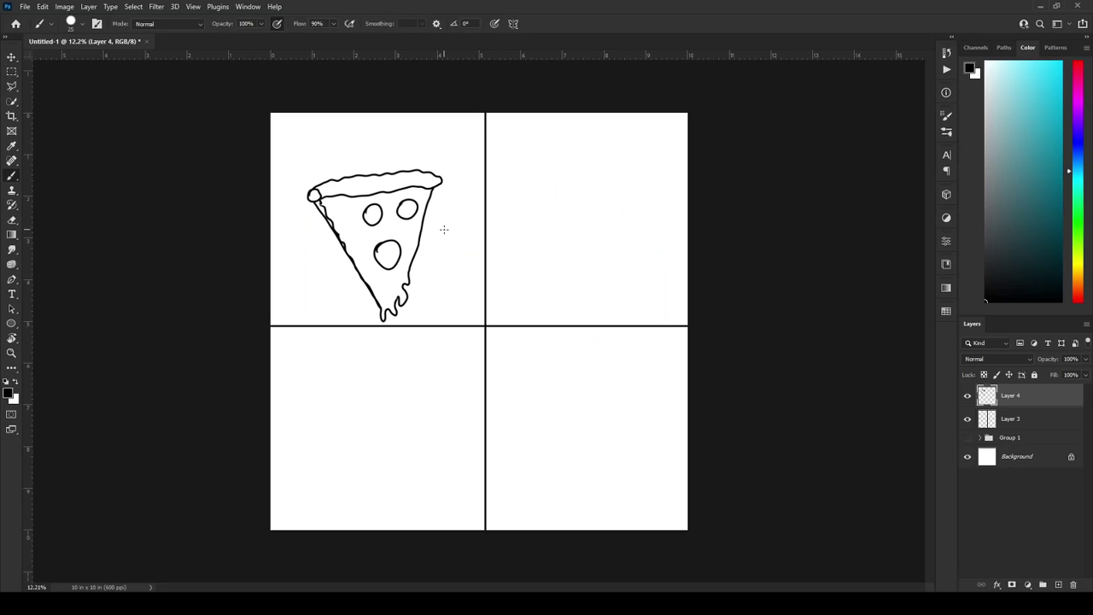
click(1058, 584)
click(1060, 65)
drag(417, 170, 709, 169)
drag(381, 319, 709, 319)
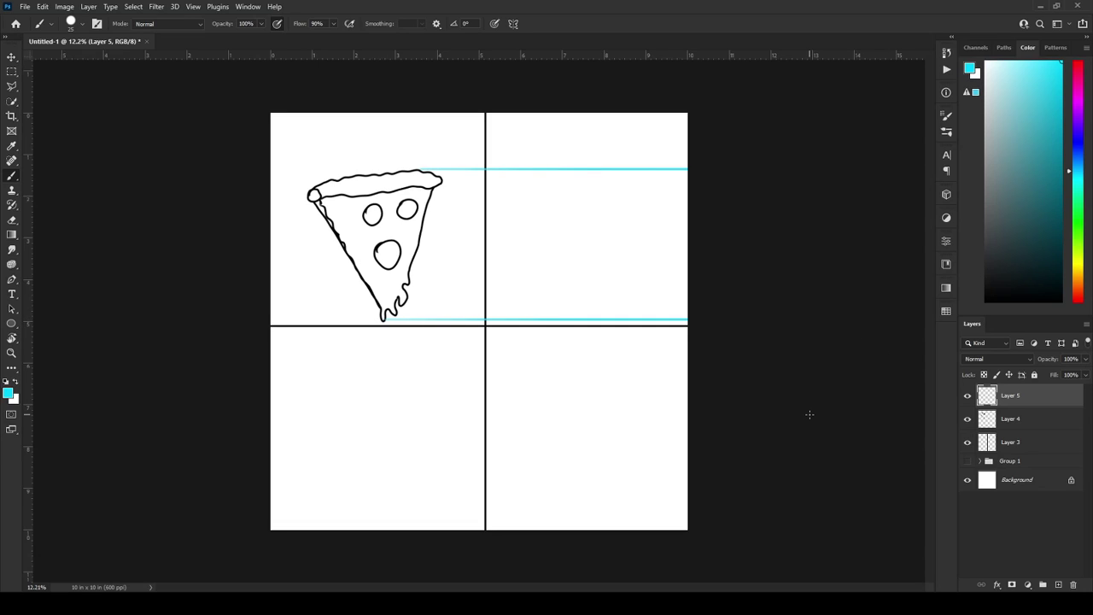
drag(418, 199, 701, 199)
drag(405, 217, 696, 217)
drag(396, 240, 696, 240)
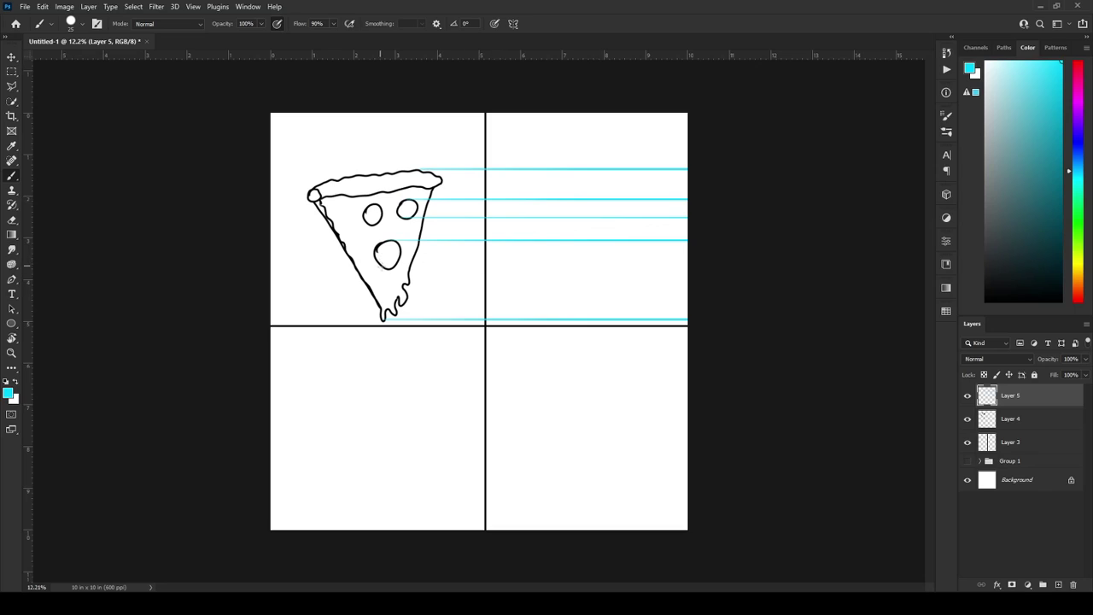
drag(411, 270, 694, 270)
drag(427, 203, 694, 203)
key(ctrl+z)
key(ctrl+z)
key(ctrl+z)
key(ctrl+z)
key(ctrl+z)
key(ctrl+z)
key(ctrl+z)
key(ctrl+z)
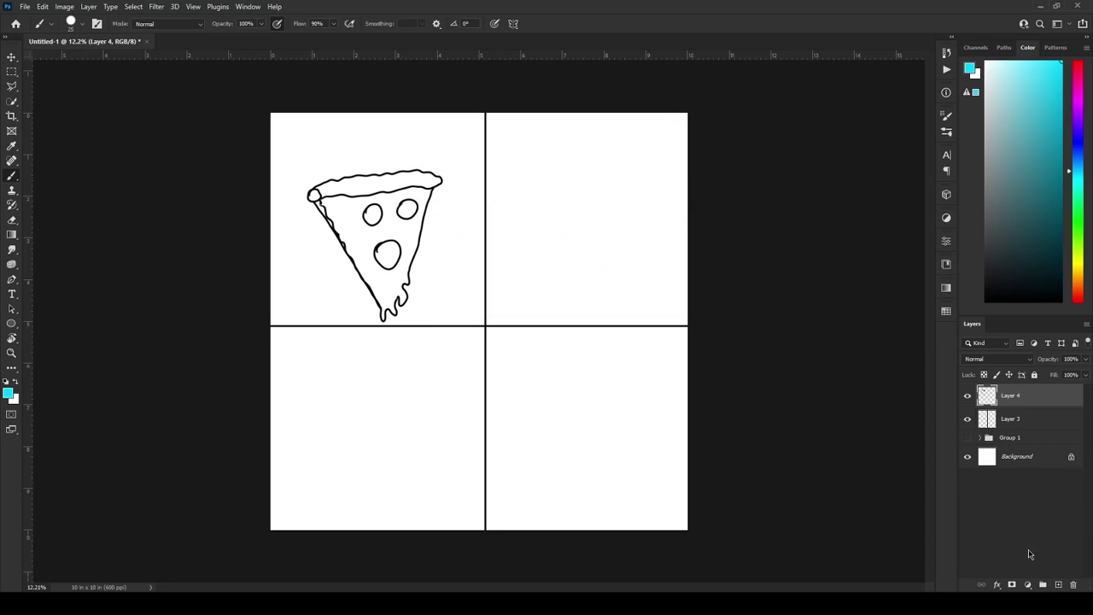
- Add a new Layer 5 and choose near-black as the painting colour
click(1057, 584)
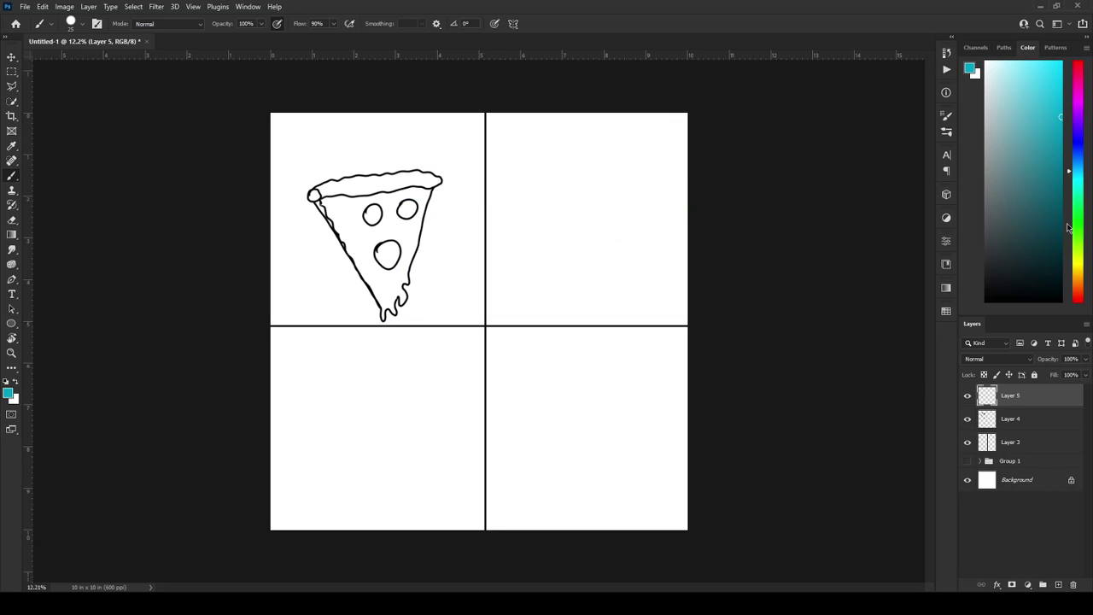
click(1022, 266)
click(1024, 276)
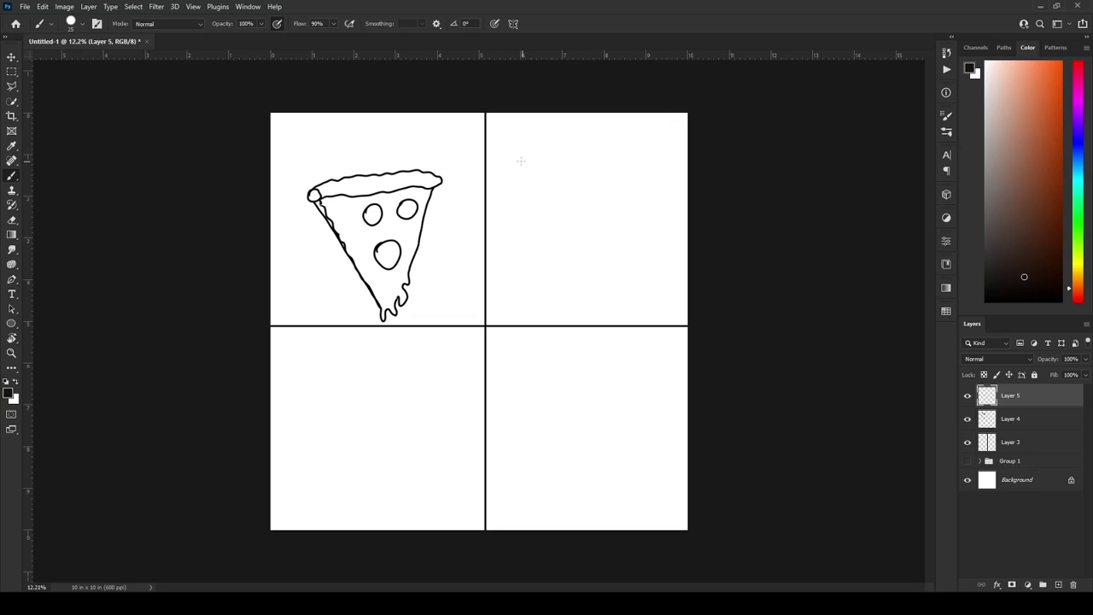
- Draw a pencil with cap, band and sharpened tip, then move it toward the panel centre
drag(521, 154, 535, 247)
drag(521, 155, 535, 155)
mouse_move(517, 143)
mouse_down()
mouse_move(534, 151)
mouse_move(516, 145)
mouse_move(533, 152)
mouse_move(547, 244)
mouse_up()
drag(529, 190, 547, 261)
click(12, 57)
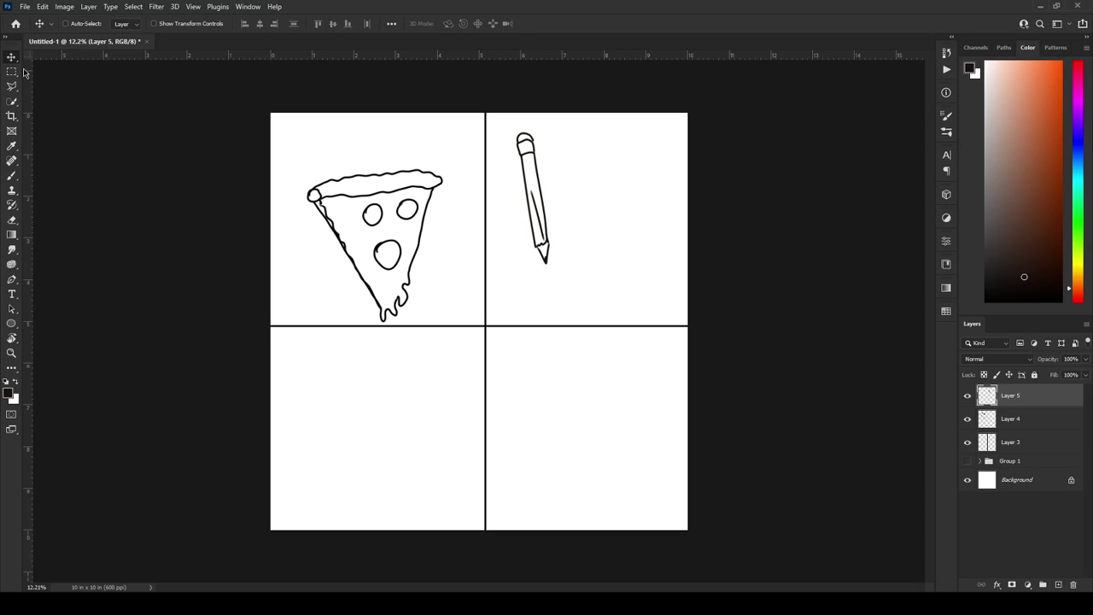
mouse_move(548, 184)
mouse_down()
mouse_move(530, 216)
mouse_move(458, 235)
mouse_move(321, 218)
mouse_move(341, 203)
mouse_move(507, 205)
mouse_move(407, 221)
mouse_move(356, 214)
mouse_move(316, 229)
mouse_move(435, 224)
mouse_move(540, 246)
mouse_move(564, 231)
mouse_move(592, 248)
mouse_move(386, 210)
mouse_move(592, 221)
mouse_up()
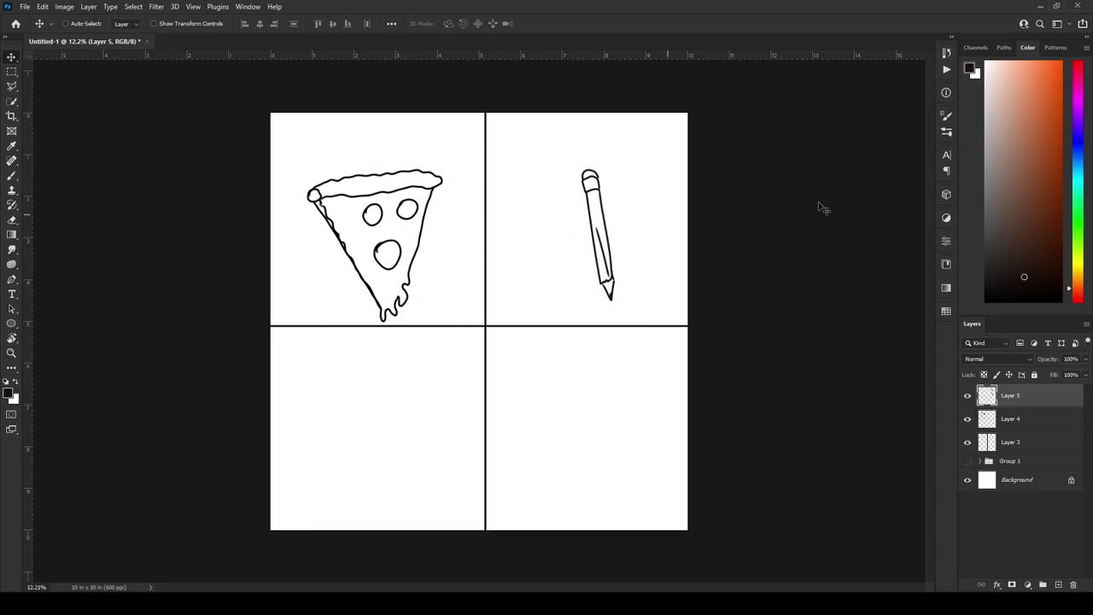
- On Layer 4 in black, draw the second slice's crust end and left edge
click(1034, 417)
key(d)
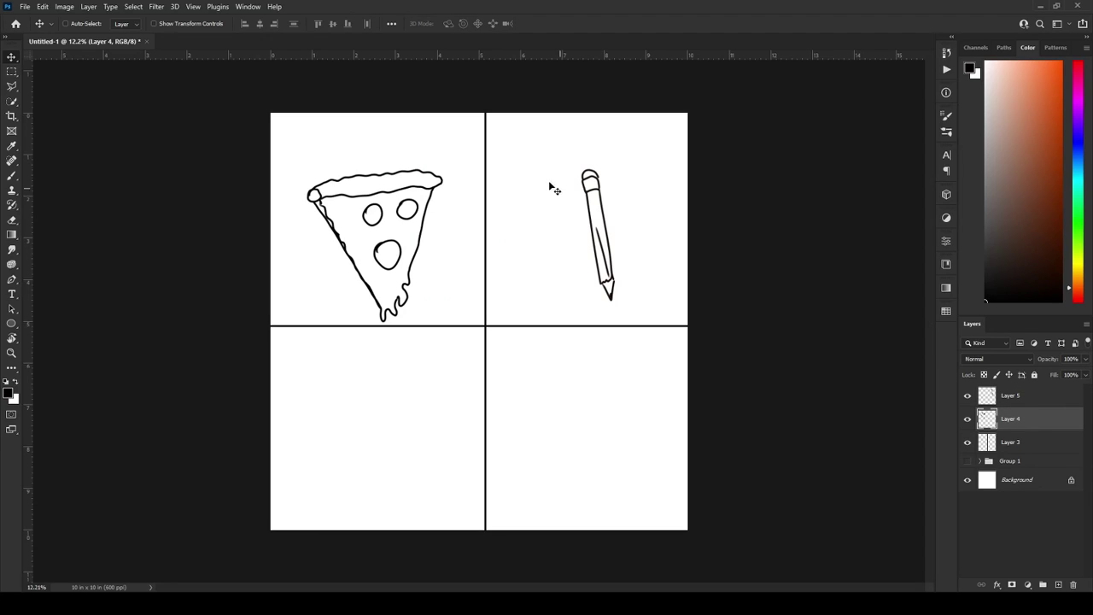
key(b)
mouse_move(526, 189)
mouse_down()
mouse_move(588, 167)
mouse_move(654, 182)
mouse_move(532, 196)
mouse_move(655, 184)
mouse_up()
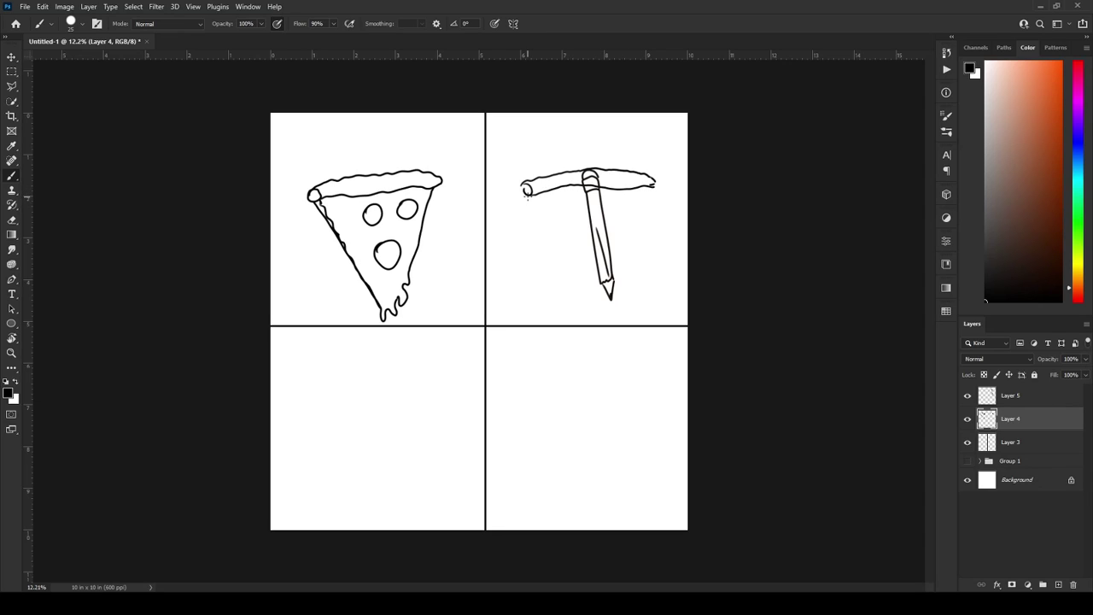
mouse_move(527, 193)
mouse_down()
mouse_move(587, 321)
mouse_move(604, 294)
mouse_move(601, 313)
mouse_move(612, 302)
mouse_move(655, 183)
mouse_up()
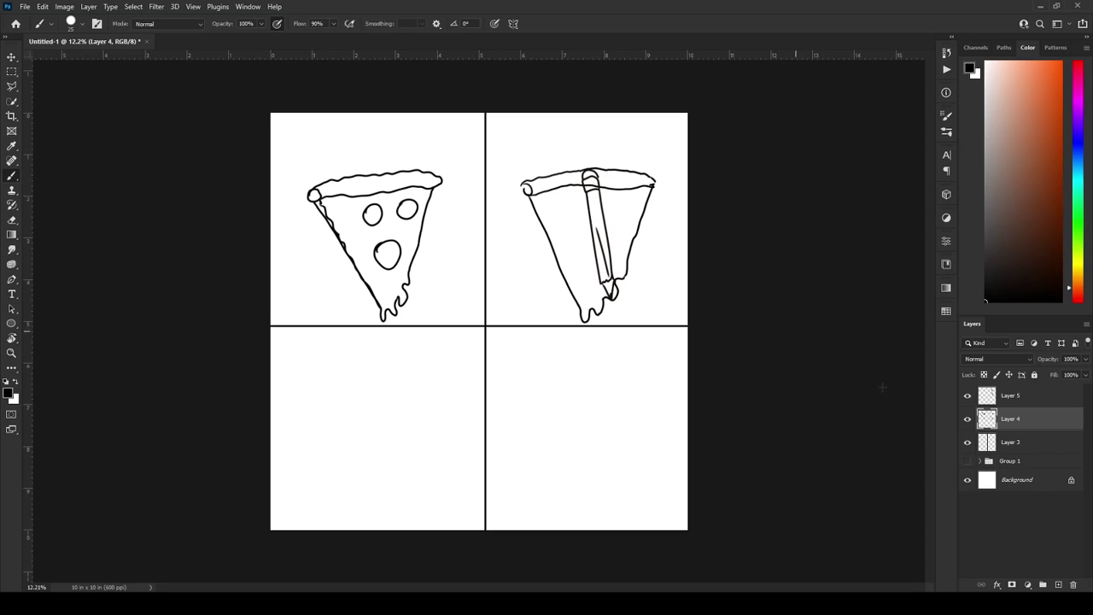
- Reposition the pencil drawing on its own layer
click(1006, 400)
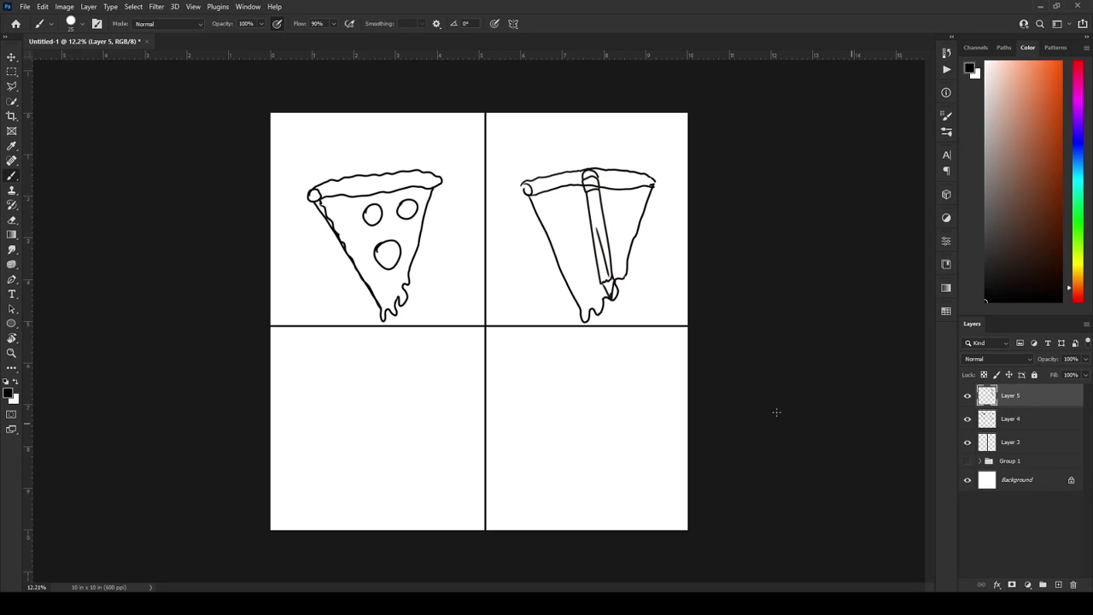
key(v)
mouse_move(604, 242)
mouse_down()
mouse_move(541, 282)
mouse_move(378, 270)
mouse_move(422, 271)
mouse_move(392, 306)
mouse_move(459, 313)
mouse_move(544, 298)
mouse_up()
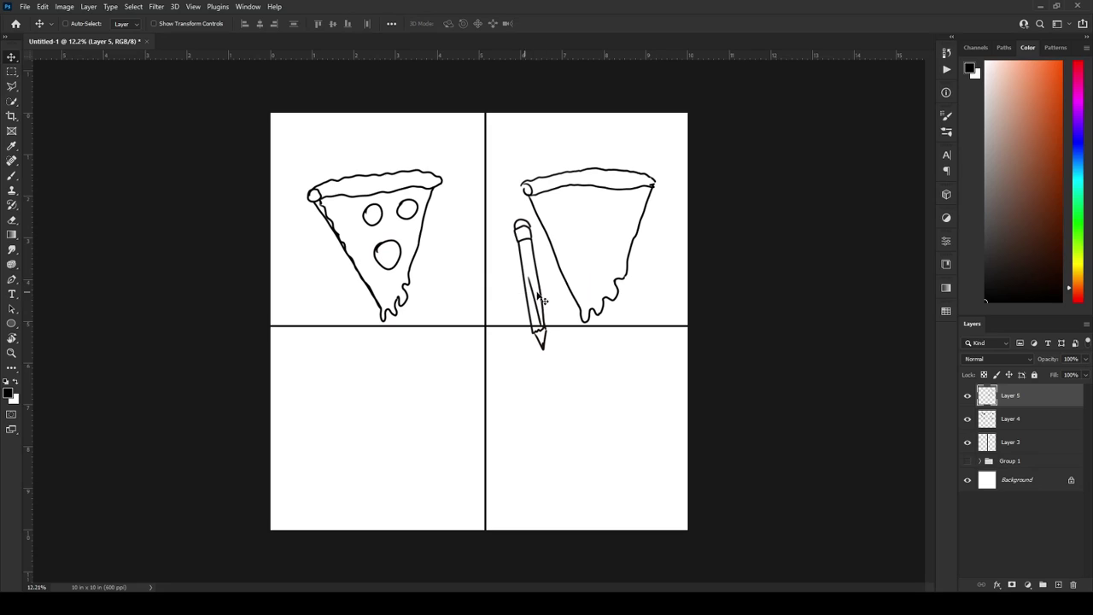
- Back on Layer 4, draw pepperoni circles and the inner edge line on the top-right slice
click(1061, 420)
key(b)
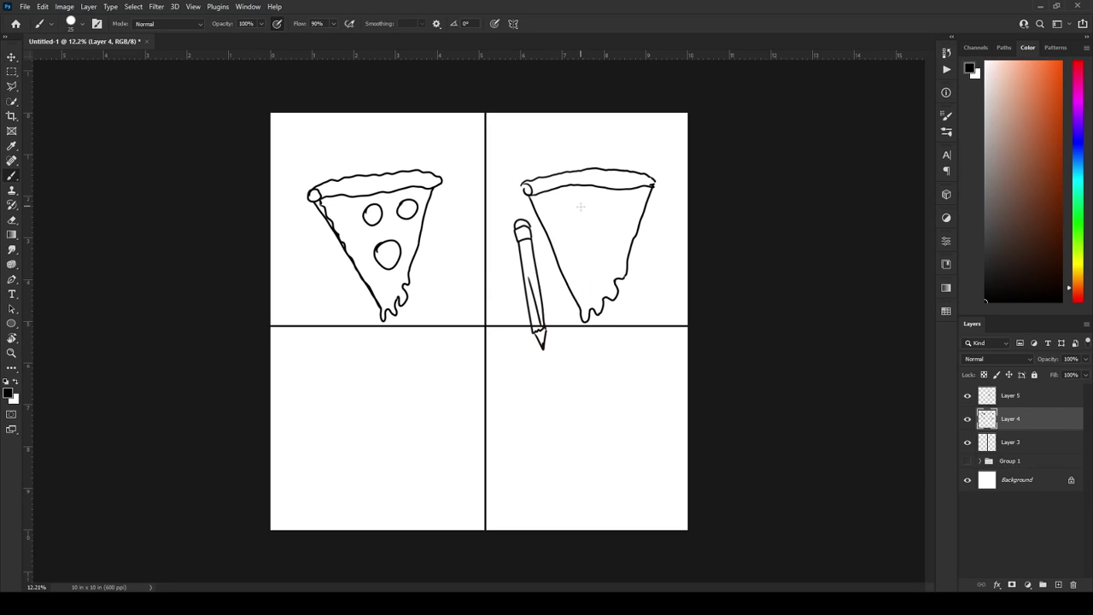
mouse_move(580, 201)
mouse_down()
mouse_move(584, 219)
mouse_move(581, 202)
mouse_move(626, 205)
mouse_move(616, 204)
mouse_up()
mouse_move(589, 246)
mouse_down()
mouse_move(598, 256)
mouse_move(589, 244)
mouse_up()
drag(529, 194, 570, 293)
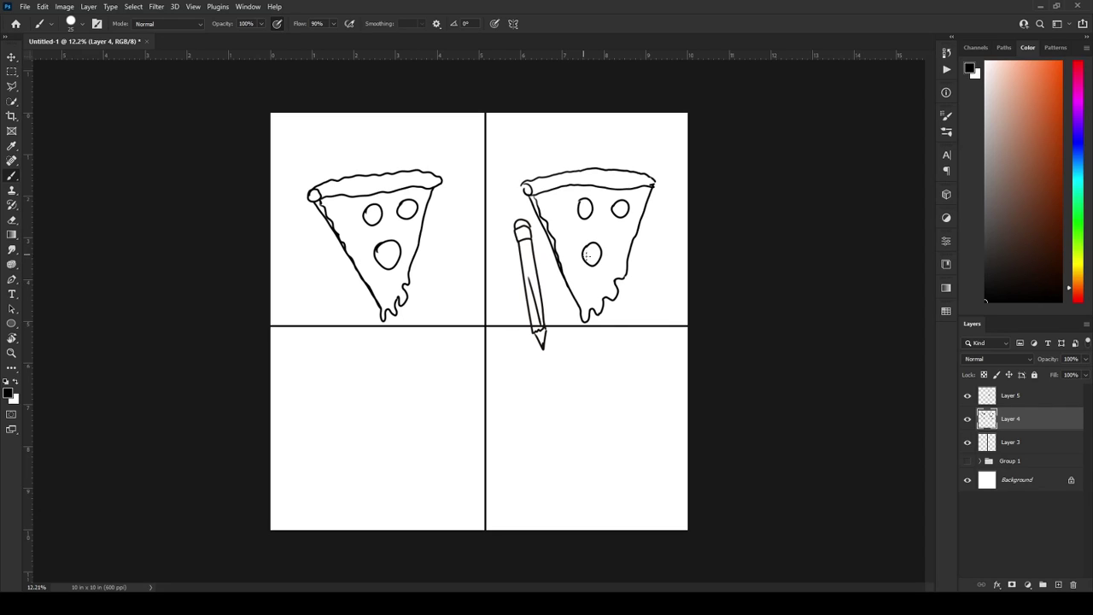
- Remove a misdrawn lower pepperoni and a stray double-headed arrow from the top-right slice
key(e)
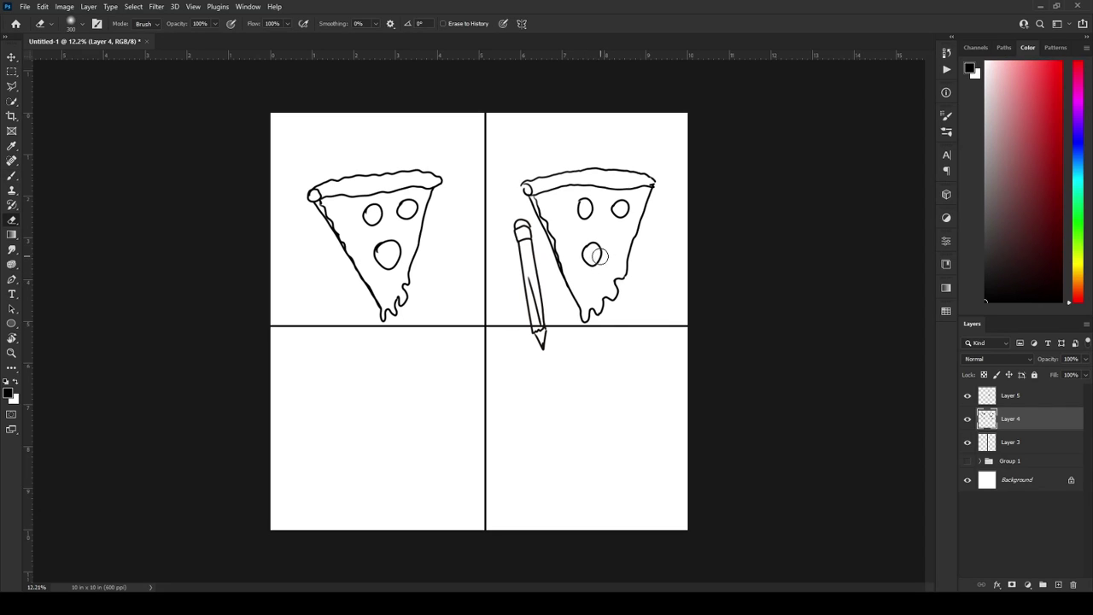
mouse_move(601, 256)
mouse_down()
mouse_move(610, 253)
mouse_move(585, 247)
mouse_up()
key(b)
key(ctrl+z)
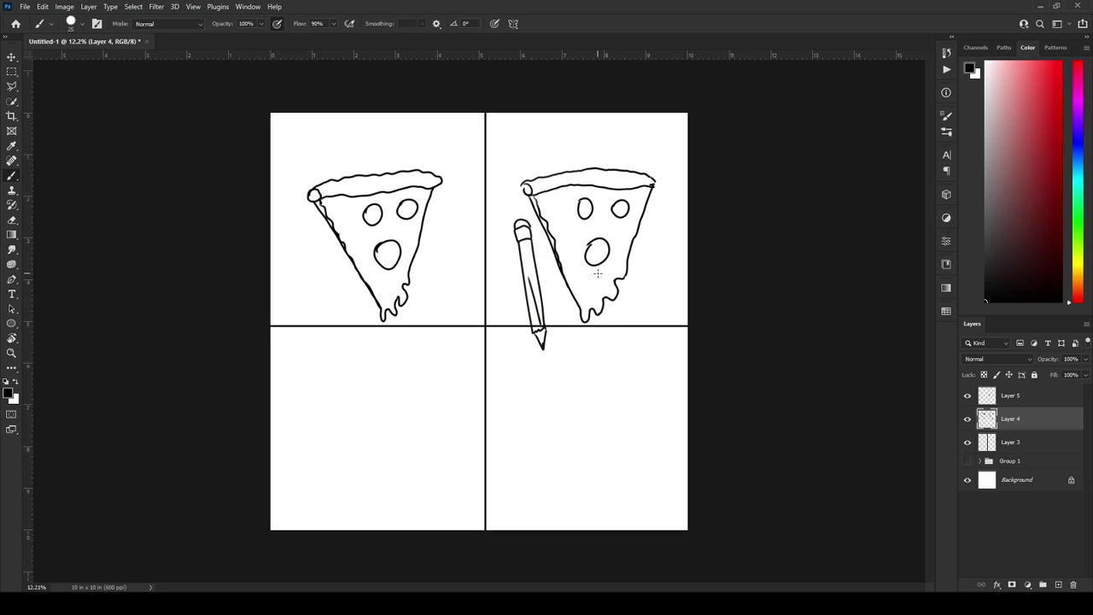
scroll(598, 273, down, 2)
scroll(595, 324, up, 1)
mouse_move(593, 163)
mouse_down()
mouse_move(546, 171)
mouse_move(623, 162)
mouse_move(608, 169)
mouse_up()
key(ctrl+z)
key(ctrl+z)
key(ctrl+z)
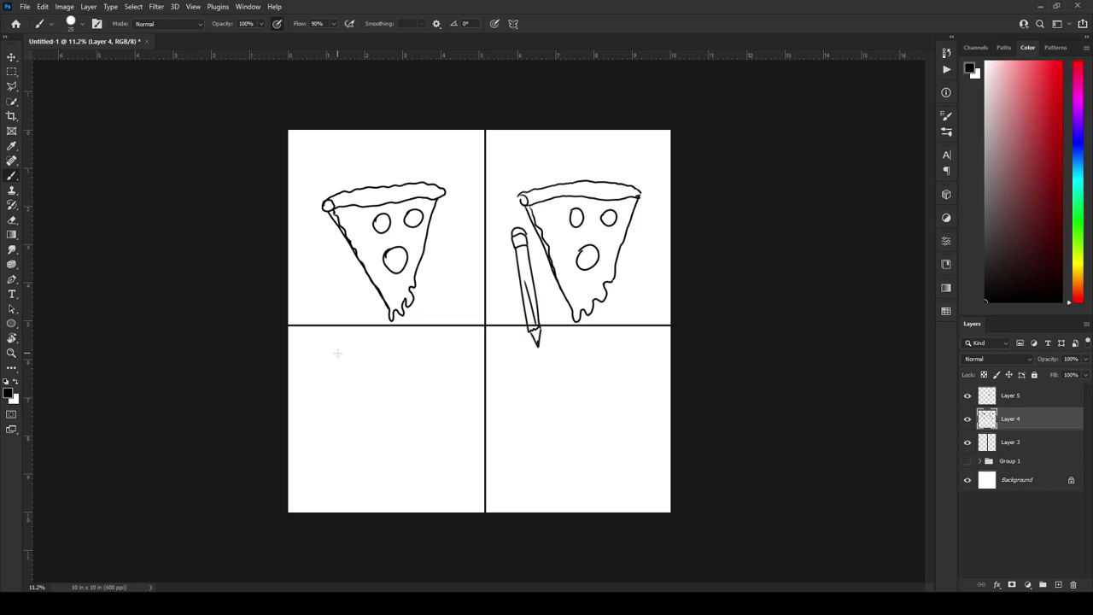
- Draw the lower-left slice's crust and left edge, undoing misdrawn strokes
mouse_move(338, 353)
mouse_down()
mouse_move(409, 337)
mouse_move(437, 340)
mouse_move(437, 350)
mouse_up()
key(ctrl+z)
mouse_move(346, 357)
mouse_down()
mouse_move(443, 354)
mouse_move(398, 464)
mouse_up()
key(ctrl+z)
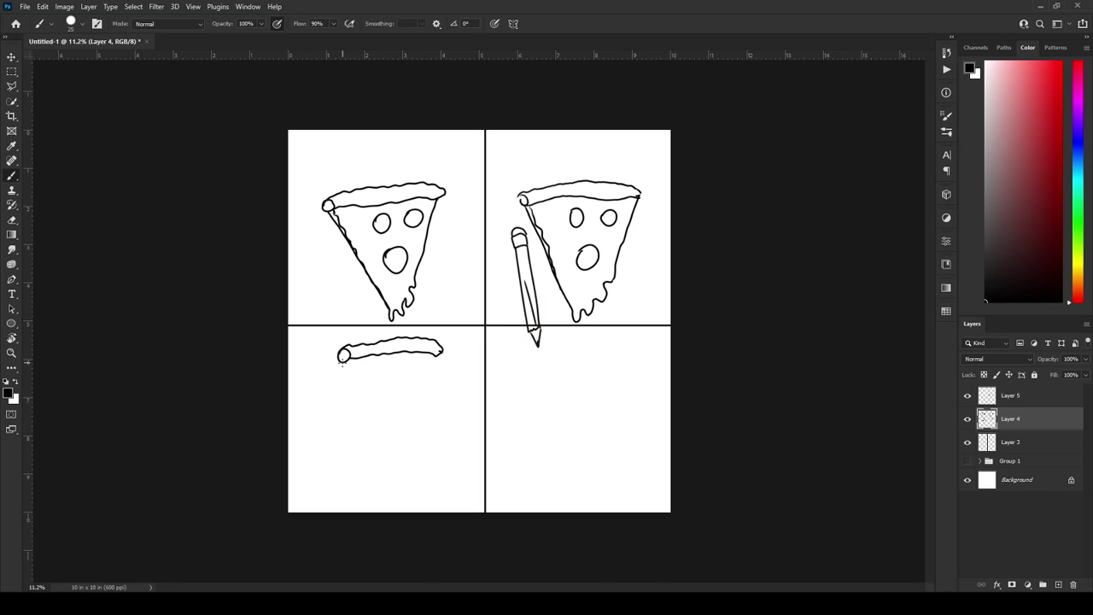
mouse_move(342, 364)
mouse_down()
mouse_move(398, 474)
mouse_move(431, 444)
mouse_move(438, 357)
mouse_up()
key(e)
key(b)
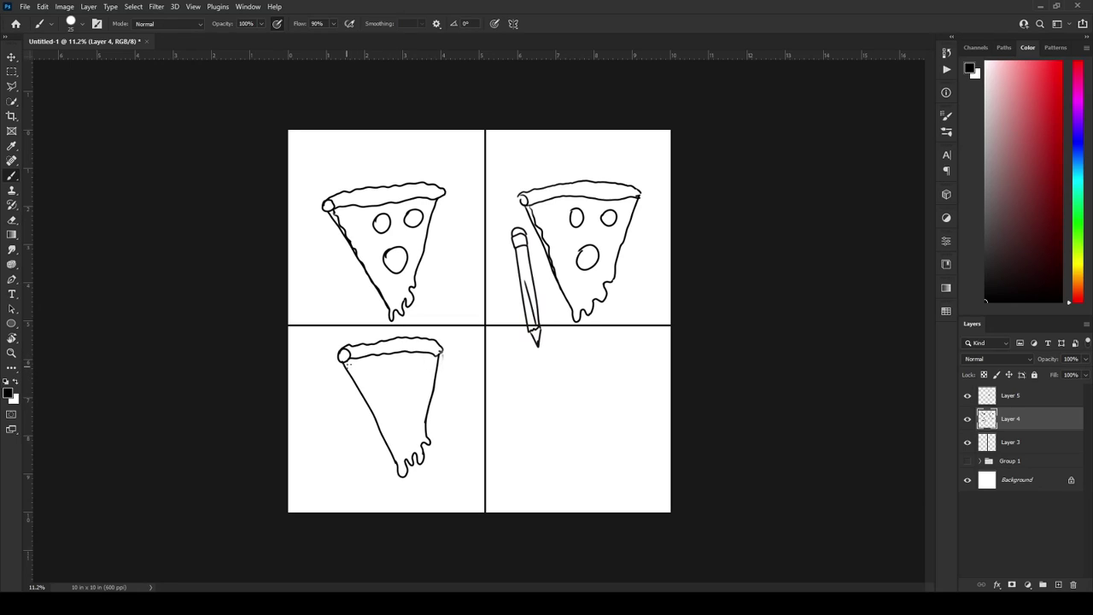
- Add the inner edge line and a pepperoni circle to the lower-left slice
drag(345, 361, 378, 425)
mouse_move(385, 380)
mouse_down()
mouse_move(413, 374)
mouse_move(429, 386)
mouse_move(398, 422)
mouse_move(418, 409)
mouse_up()
key(ctrl+z)
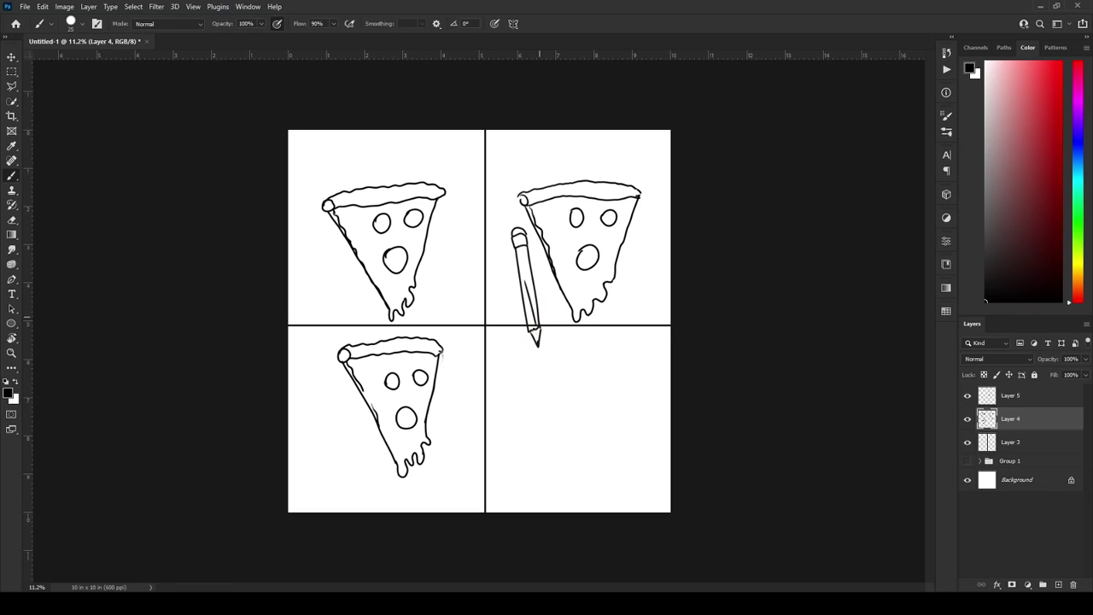
- Draw the lower-right slice's crust and its left edge going down
mouse_move(530, 358)
mouse_down()
mouse_move(549, 346)
mouse_move(627, 348)
mouse_up()
key(ctrl+z)
drag(535, 357, 628, 352)
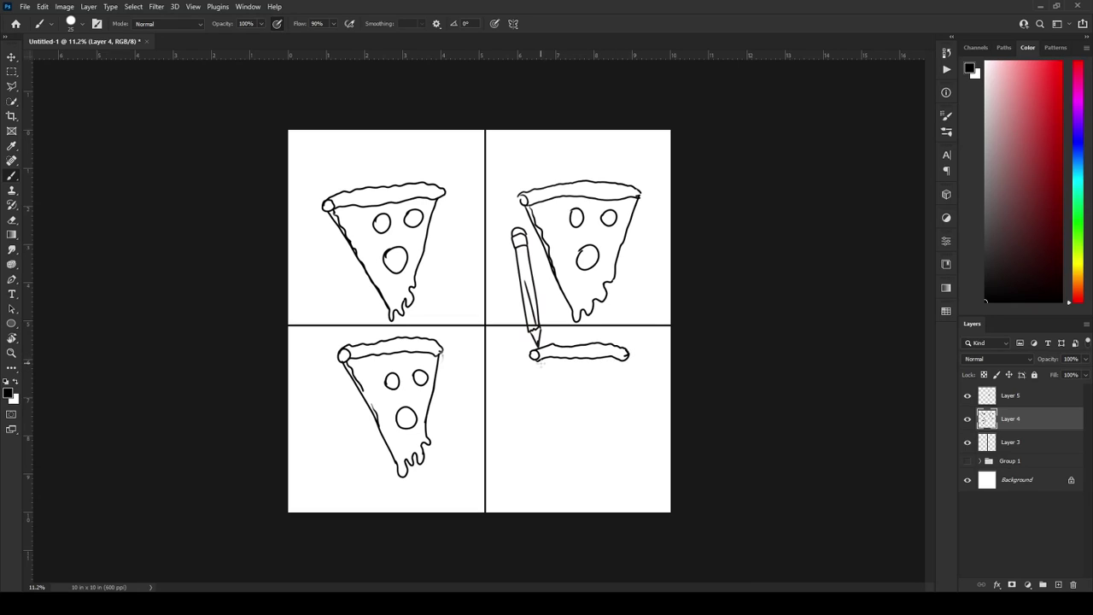
mouse_move(536, 359)
mouse_down()
mouse_move(571, 473)
mouse_move(600, 447)
mouse_move(606, 458)
mouse_move(621, 365)
mouse_move(570, 383)
mouse_move(602, 372)
mouse_move(581, 407)
mouse_up()
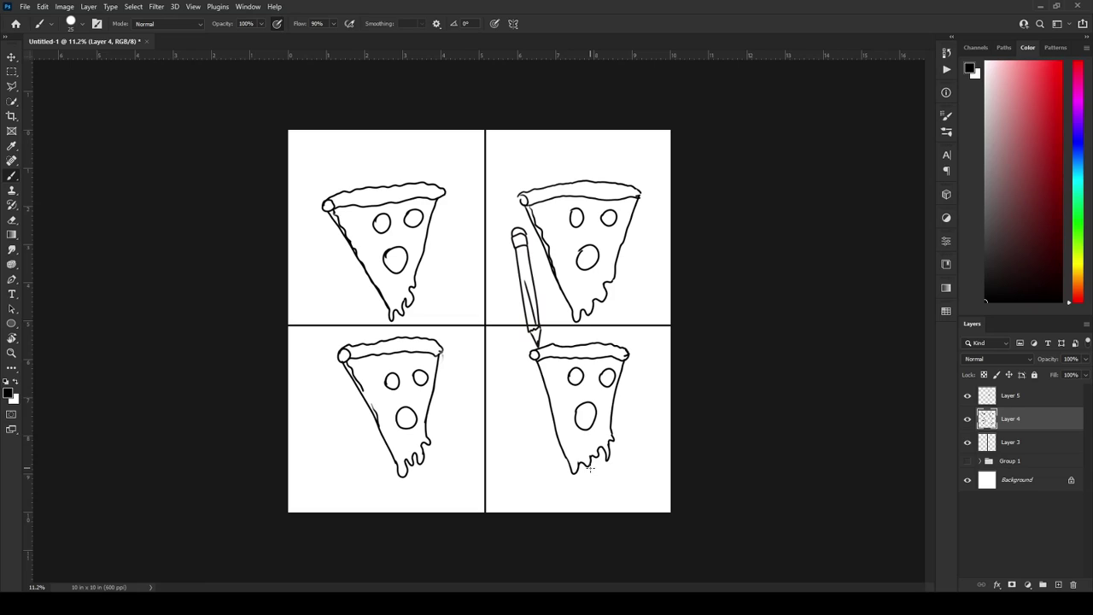
- Refine the left edge with the Eraser, add an inner edge line, and hide pencil Layer 5
key(e)
mouse_move(555, 427)
mouse_down()
mouse_move(569, 475)
mouse_move(553, 412)
mouse_move(607, 512)
mouse_up()
key(b)
mouse_move(551, 401)
mouse_down()
mouse_move(583, 490)
mouse_move(572, 459)
mouse_move(583, 487)
mouse_move(595, 452)
mouse_move(608, 451)
mouse_up()
key(e)
key(b)
drag(541, 360, 576, 458)
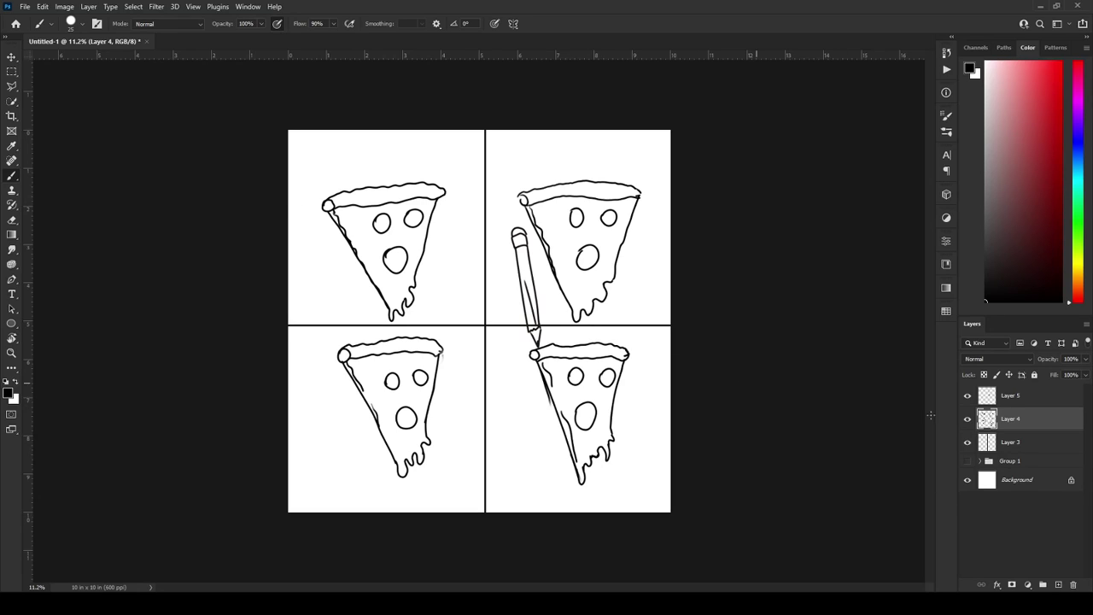
click(967, 395)
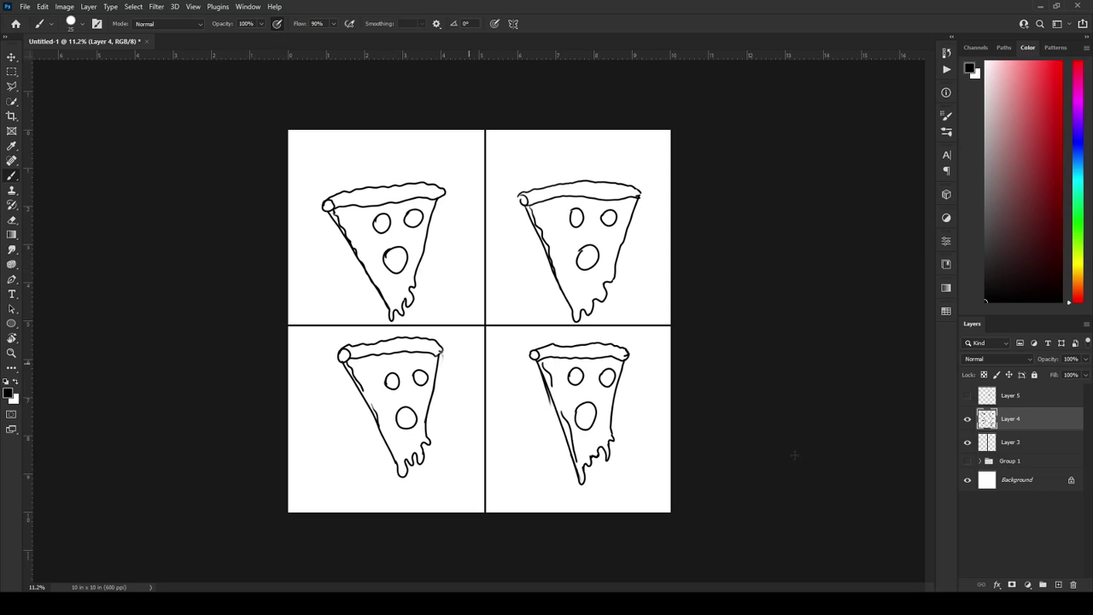
- Add Layer 6 below the line art and paint the top-left background cyan-green
click(1059, 586)
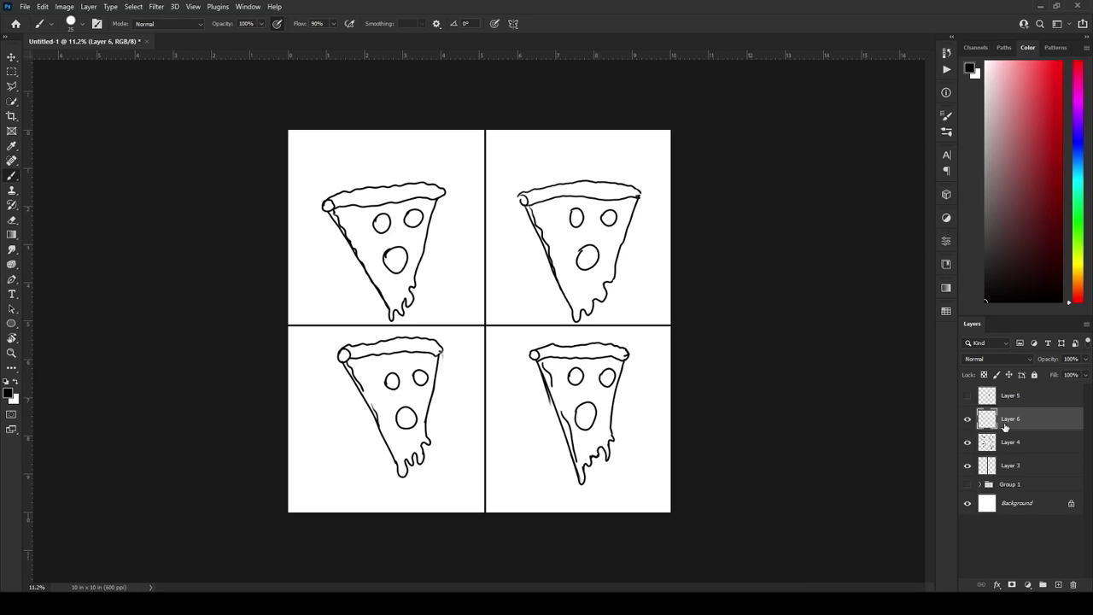
drag(1001, 422, 1003, 450)
click(1076, 223)
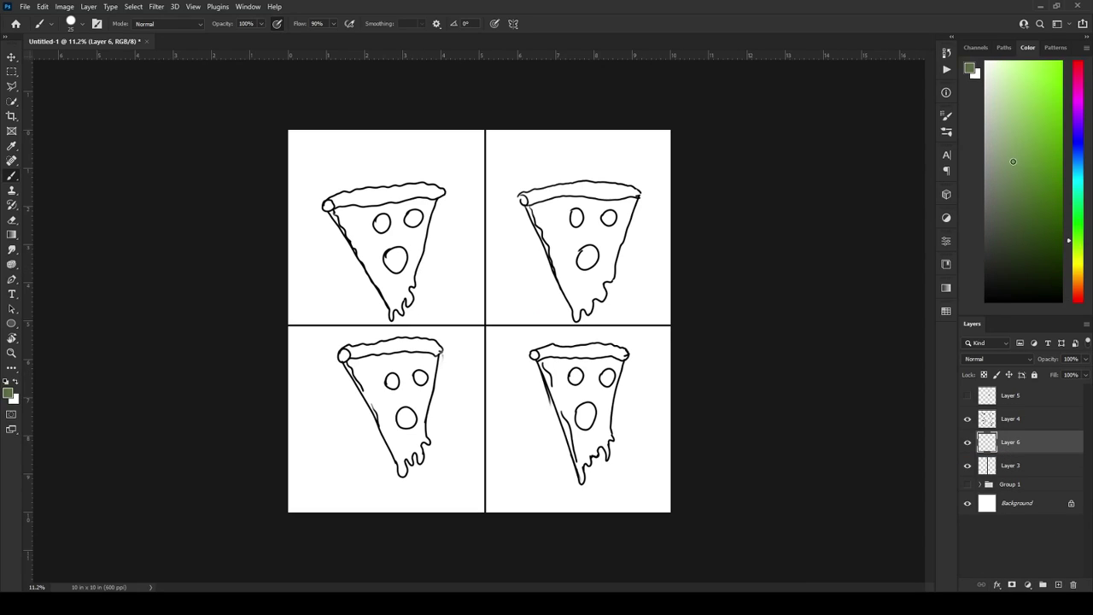
click(1052, 62)
click(1070, 193)
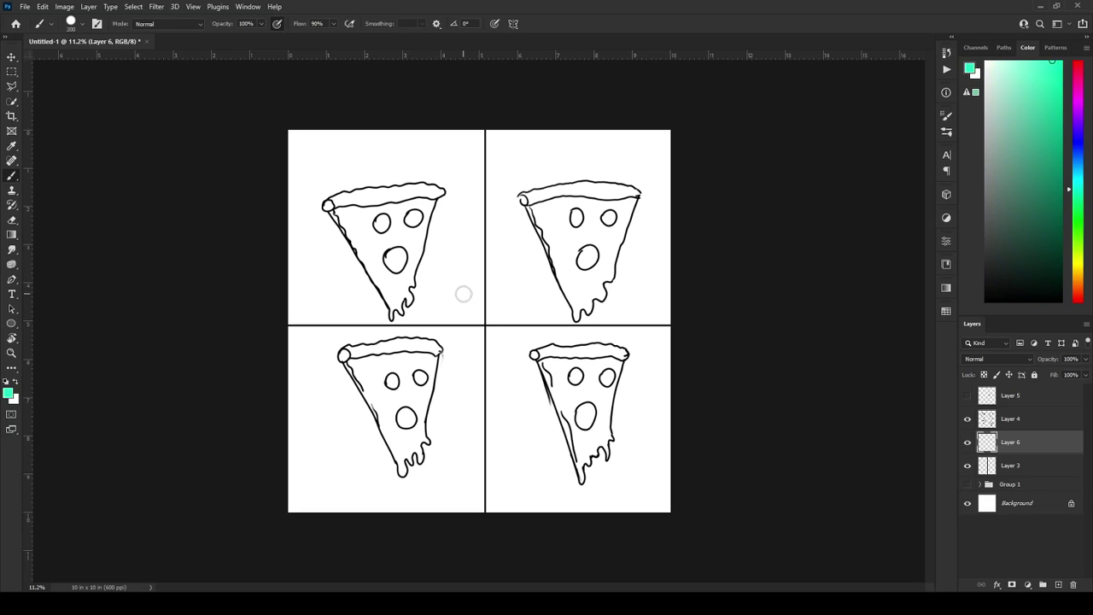
mouse_move(464, 296)
mouse_down()
mouse_move(462, 183)
mouse_move(470, 265)
mouse_up()
mouse_move(476, 182)
mouse_down()
mouse_move(474, 250)
mouse_move(478, 213)
mouse_up()
click(968, 441)
click(967, 441)
drag(1005, 447, 1011, 475)
mouse_move(443, 233)
mouse_down()
mouse_move(391, 314)
mouse_move(294, 303)
mouse_move(283, 214)
mouse_move(319, 114)
mouse_move(323, 271)
mouse_move(375, 141)
mouse_move(457, 145)
mouse_move(450, 224)
mouse_up()
click(1078, 273)
- Paint the top-left slice's crust tan
click(1034, 107)
drag(1034, 107, 1034, 111)
key(bracketleft)
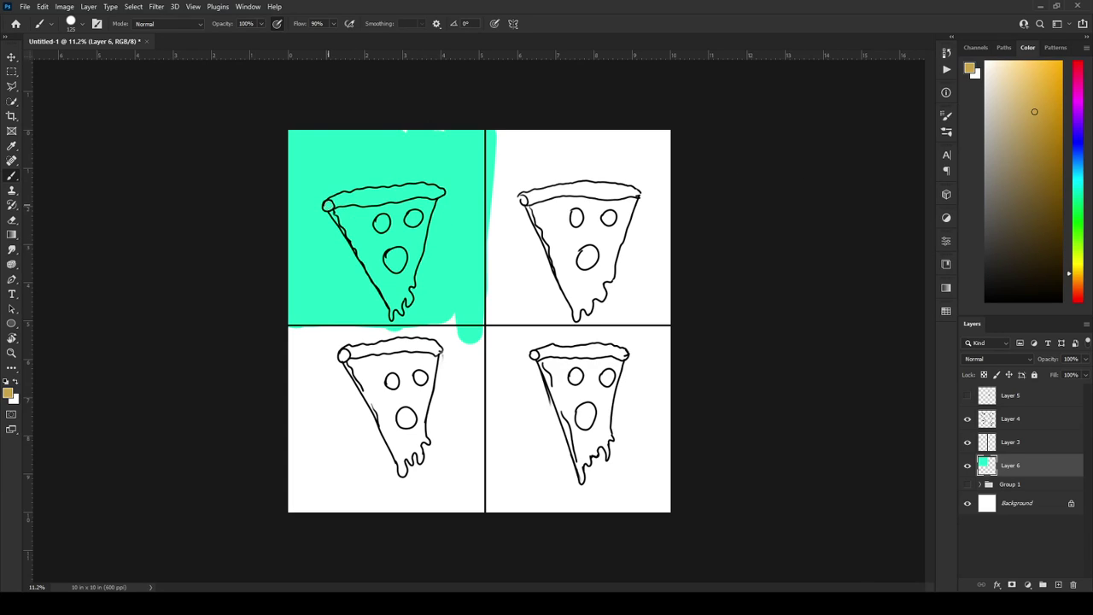
drag(336, 202, 369, 200)
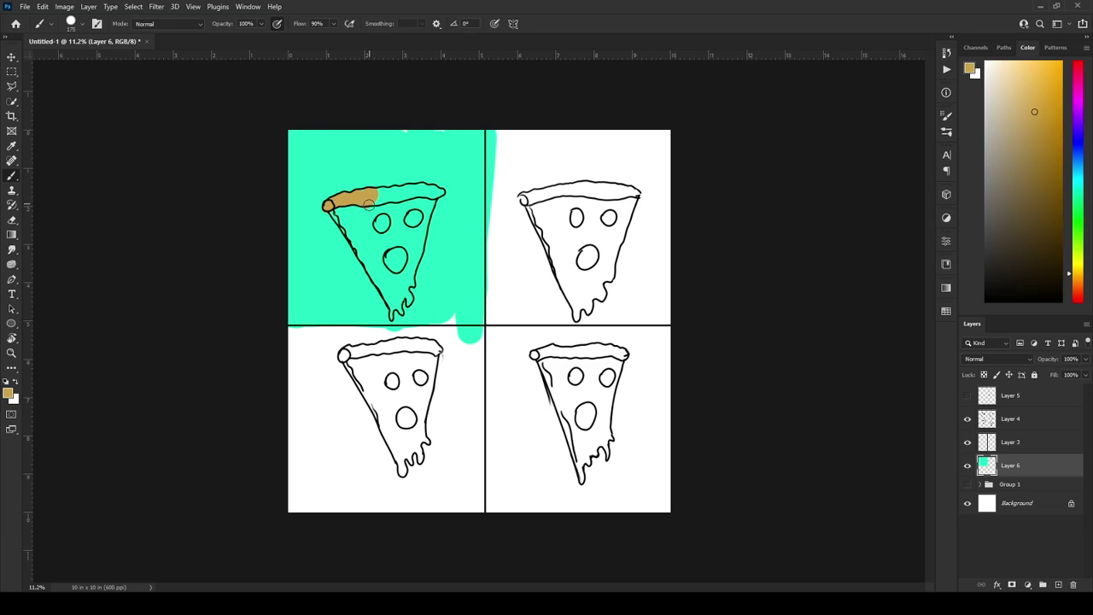
key(bracketright)
drag(365, 197, 439, 190)
- Fill the slice's cheese area pale yellow around the pepperoni
drag(1082, 289, 1082, 263)
drag(1034, 111, 1007, 56)
mouse_move(349, 214)
mouse_down()
mouse_move(425, 205)
mouse_move(429, 225)
mouse_move(393, 314)
mouse_up()
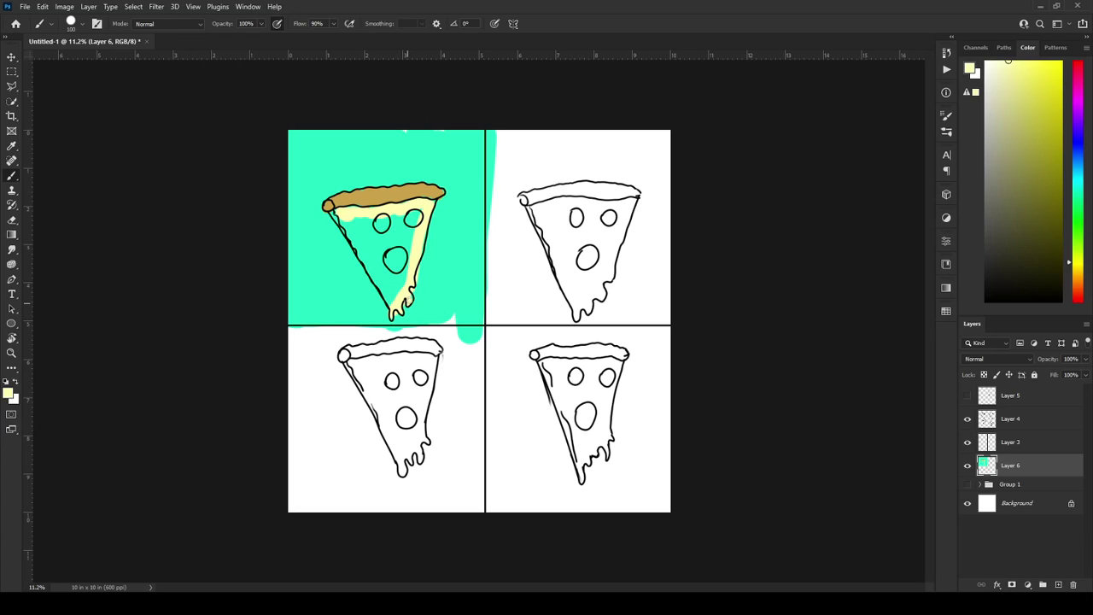
alt+click(422, 294)
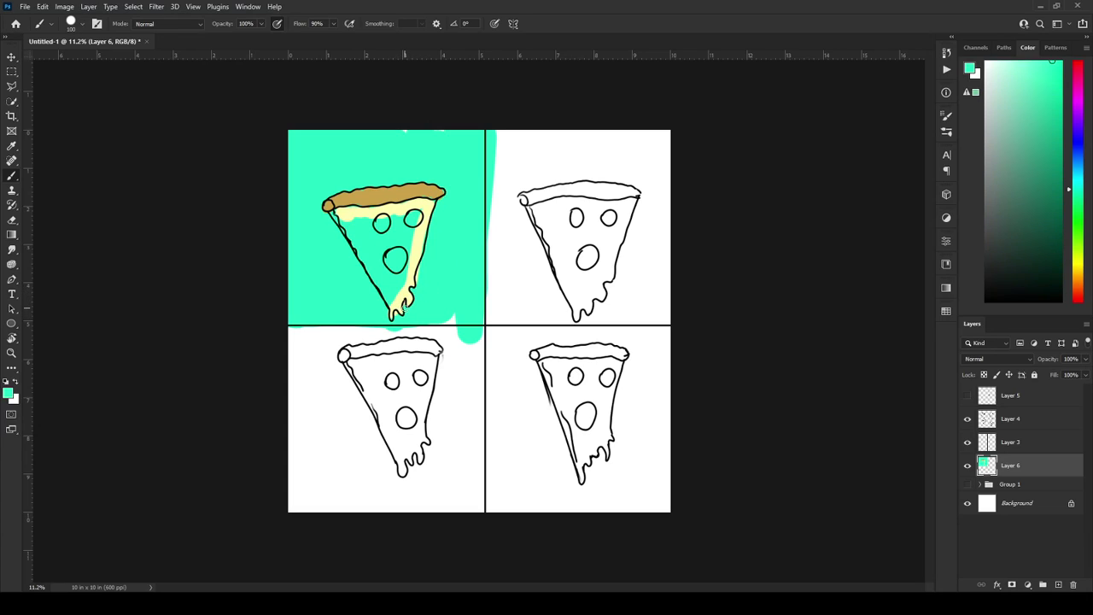
alt+click(417, 261)
drag(375, 271, 392, 301)
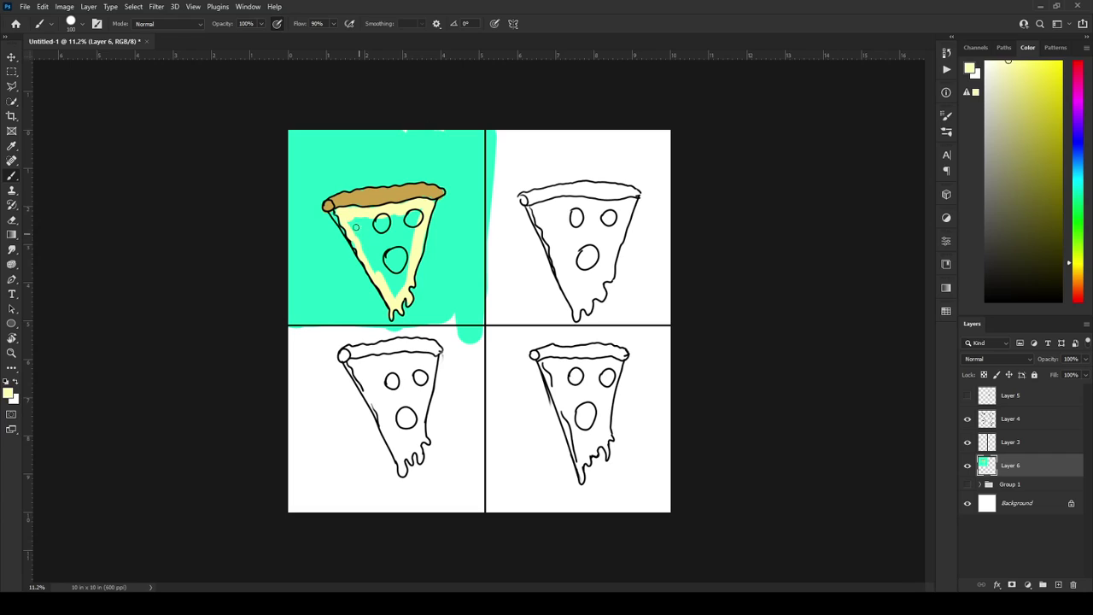
mouse_move(354, 216)
mouse_down()
mouse_move(389, 280)
mouse_move(398, 235)
mouse_move(417, 217)
mouse_move(404, 278)
mouse_up()
- Paint the three pepperoni red
drag(1073, 273, 1069, 297)
click(1038, 122)
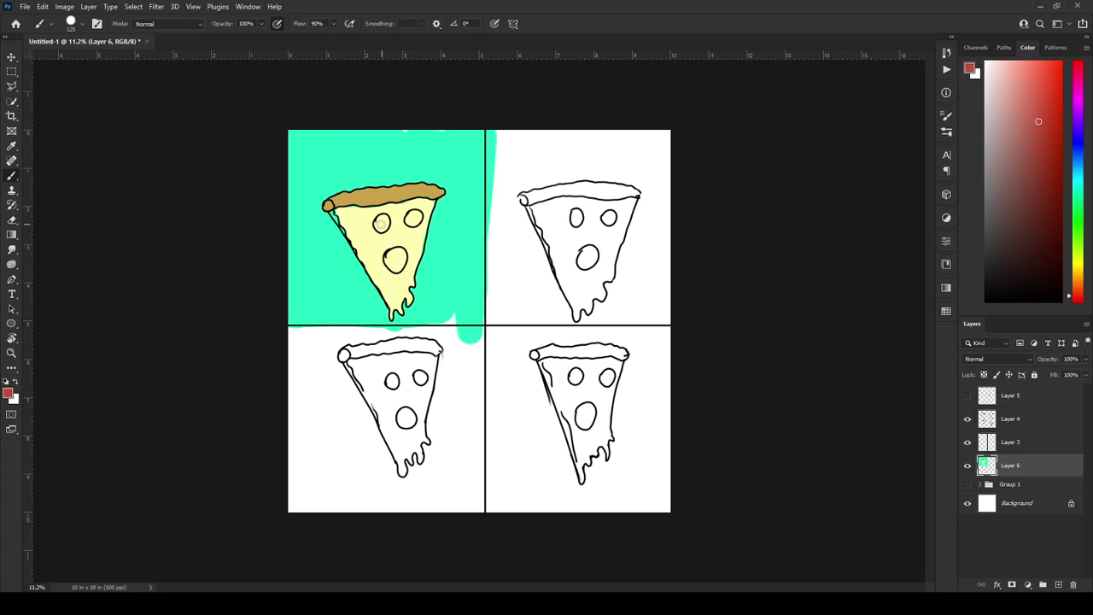
drag(381, 221, 414, 215)
drag(394, 257, 402, 253)
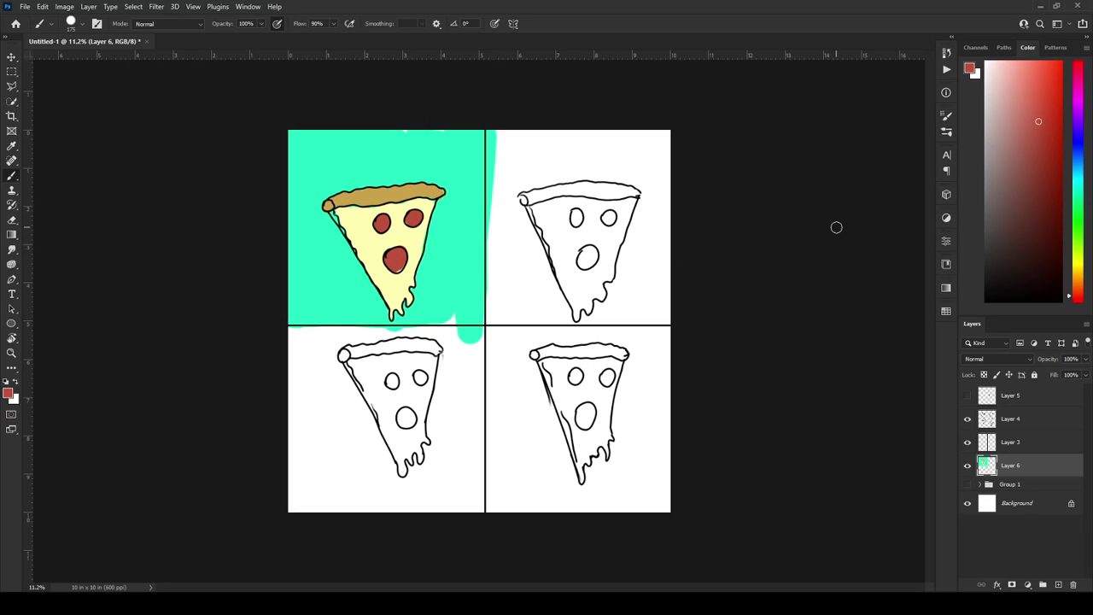
- Fill the top-right panel background dark blue with the Paint Bucket and touch up the seam
click(1073, 260)
drag(1072, 261, 1073, 150)
click(1042, 190)
click(488, 322)
shift+click(494, 133)
drag(491, 326, 821, 362)
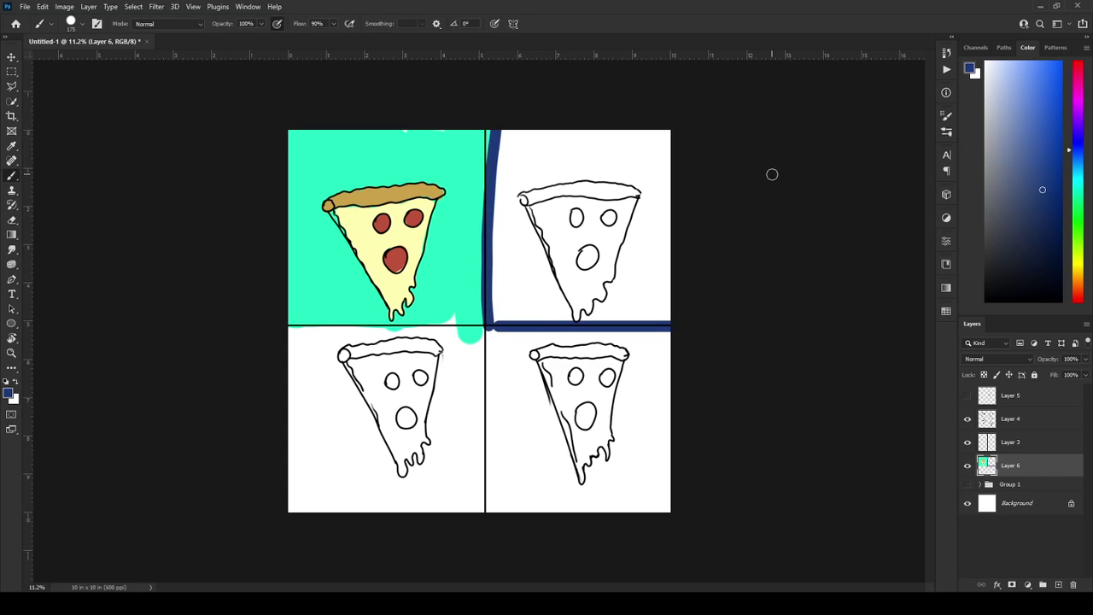
click(11, 236)
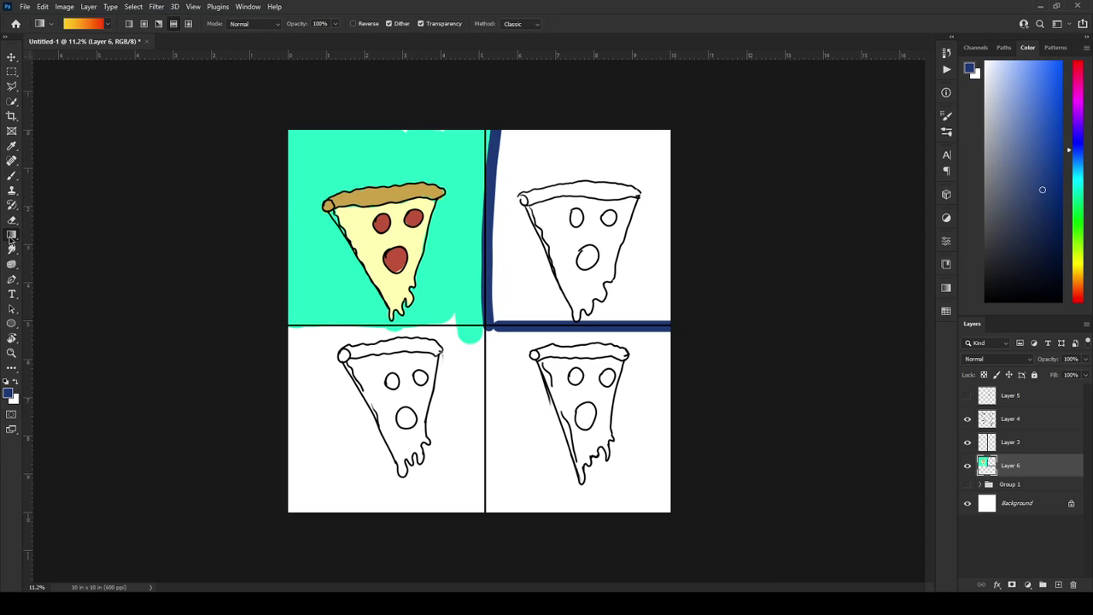
key(shift+g)
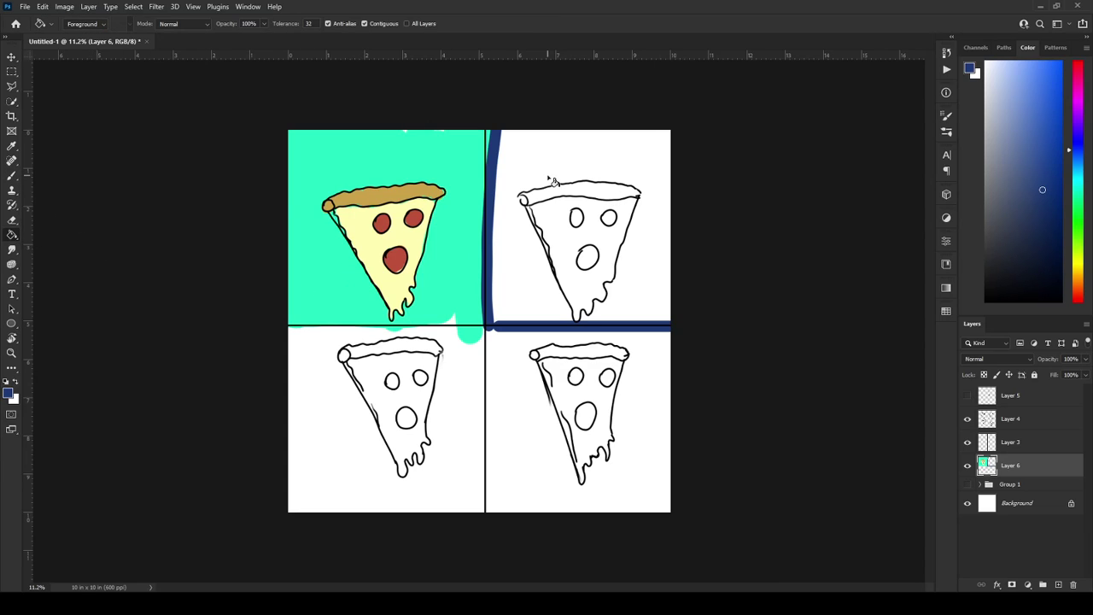
click(553, 181)
key(b)
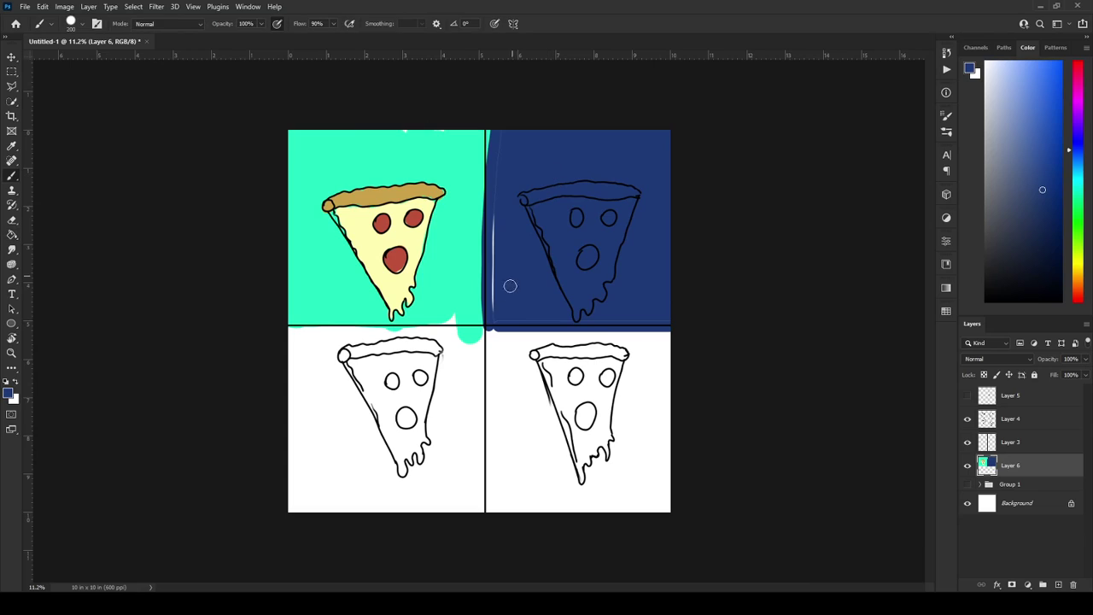
drag(495, 307, 503, 148)
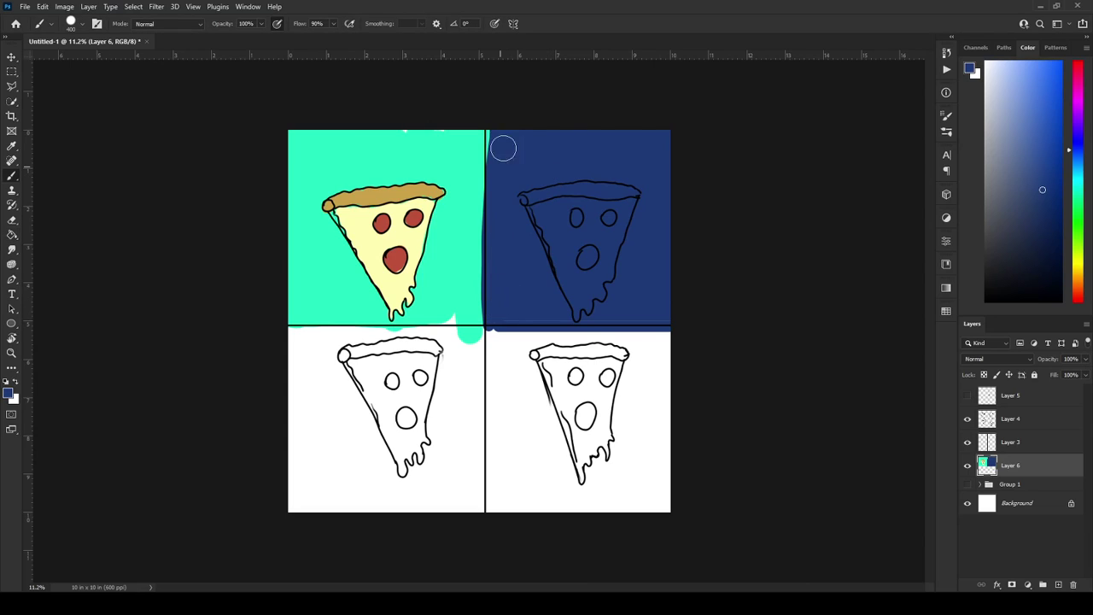
- Paint the top-right slice green, its crust magenta and its pepperoni blue
click(1077, 237)
key(bracketleft)
key(bracketleft)
key(bracketleft)
key(bracketleft)
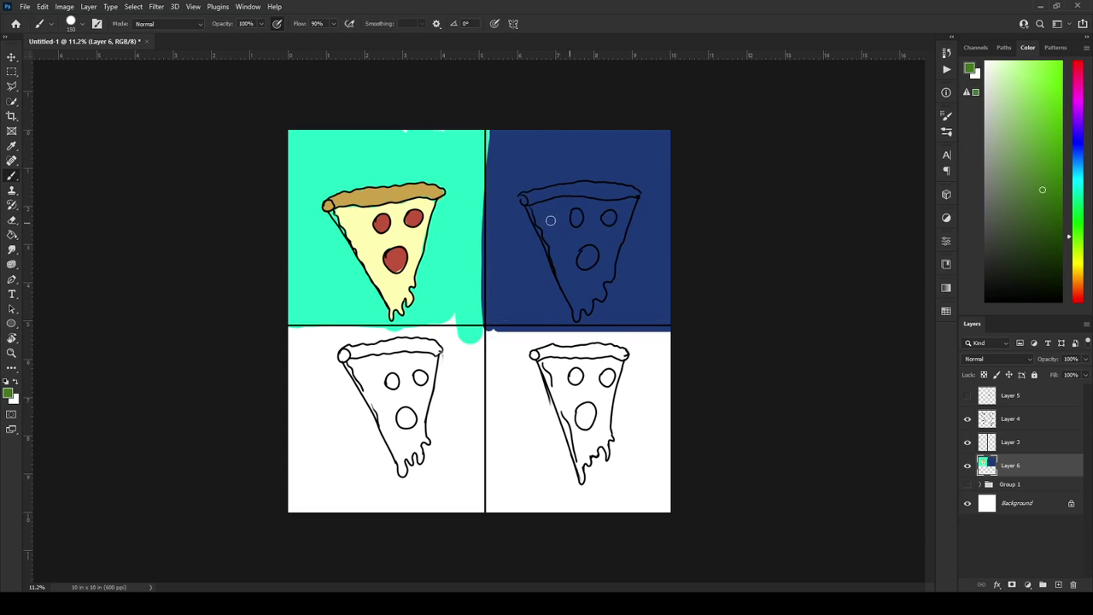
mouse_move(540, 223)
mouse_down()
mouse_move(578, 319)
mouse_move(600, 293)
mouse_move(632, 198)
mouse_up()
mouse_move(547, 207)
mouse_down()
mouse_move(579, 294)
mouse_move(595, 249)
mouse_move(598, 269)
mouse_move(595, 208)
mouse_move(620, 219)
mouse_up()
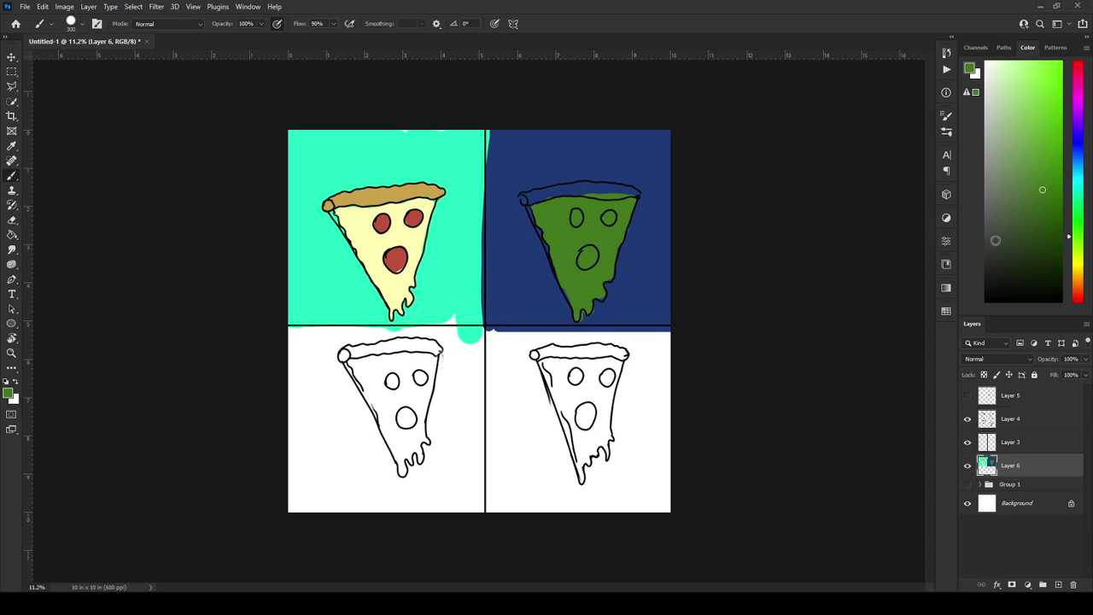
mouse_move(1081, 258)
mouse_down()
mouse_move(1078, 311)
mouse_move(1087, 251)
mouse_move(1079, 95)
mouse_up()
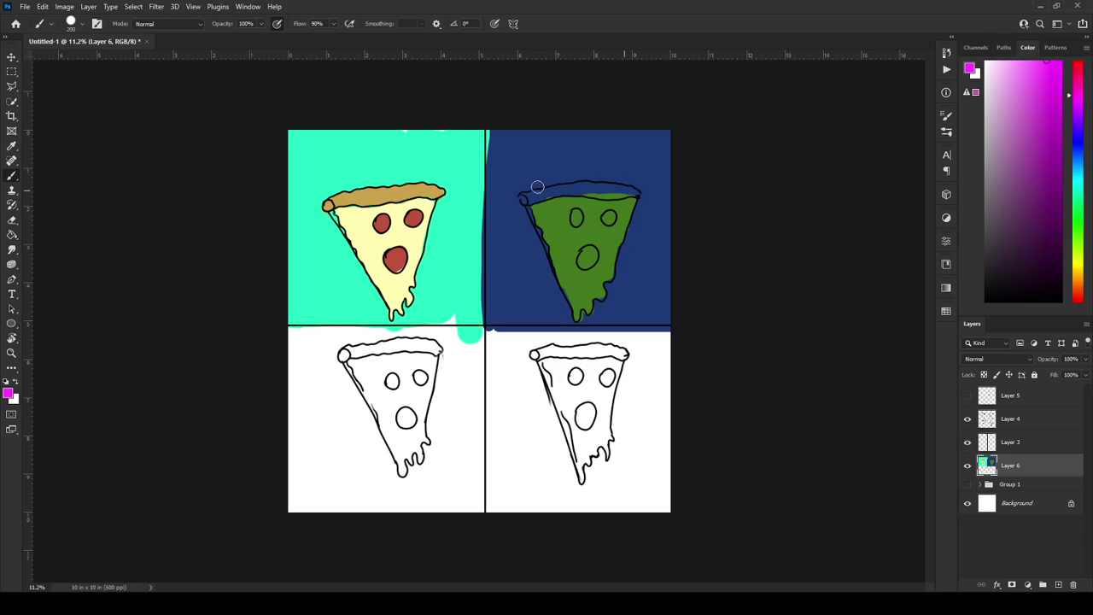
drag(523, 199, 641, 195)
drag(1079, 192, 1068, 158)
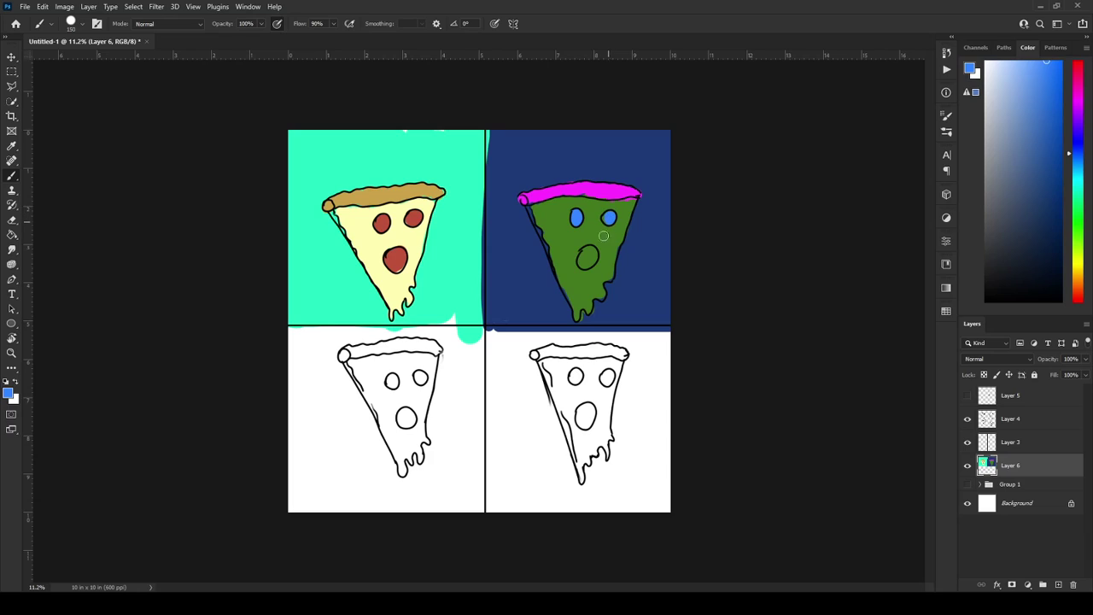
drag(586, 261, 590, 251)
- Fill the lower-left panel background yellow, brushing its edges and bucket-filling the rest
drag(1080, 252, 1078, 271)
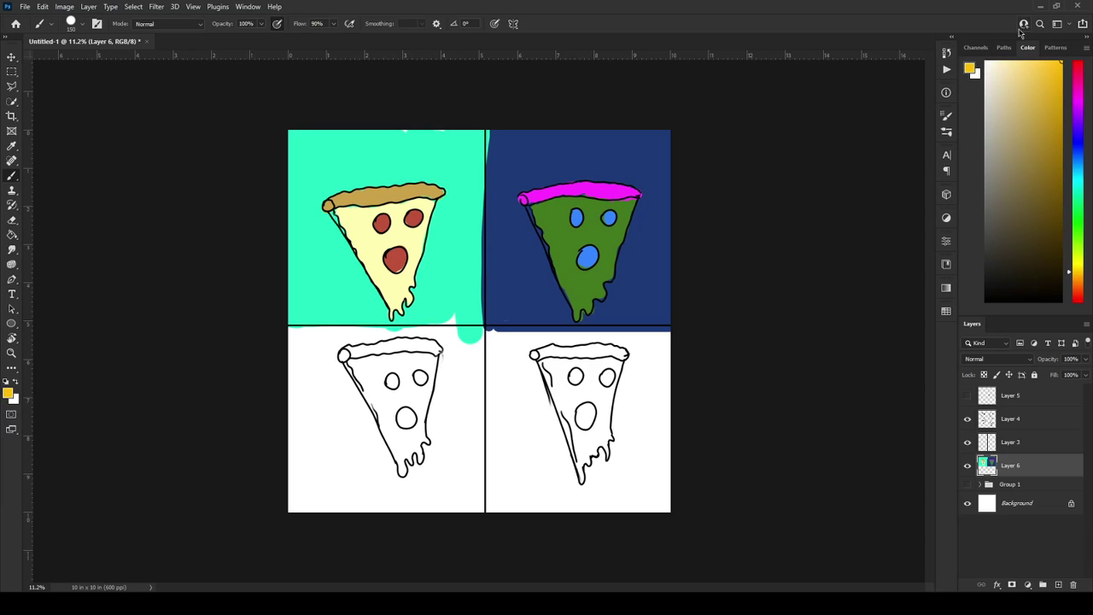
mouse_move(283, 330)
mouse_down()
mouse_move(483, 326)
mouse_move(456, 535)
mouse_up()
drag(483, 329, 483, 531)
drag(462, 330, 319, 328)
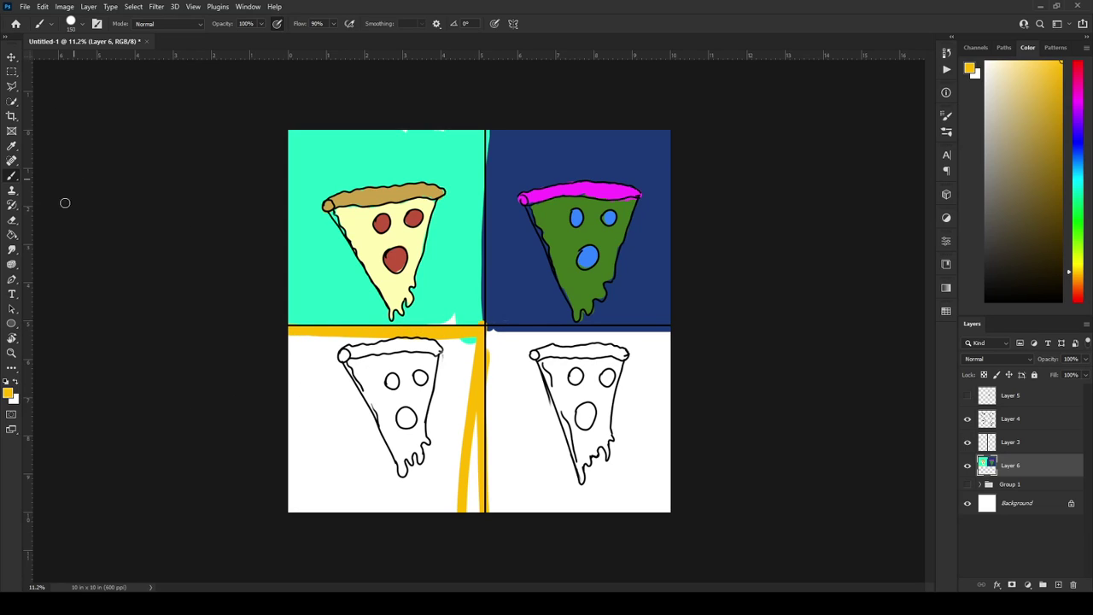
click(12, 234)
click(403, 438)
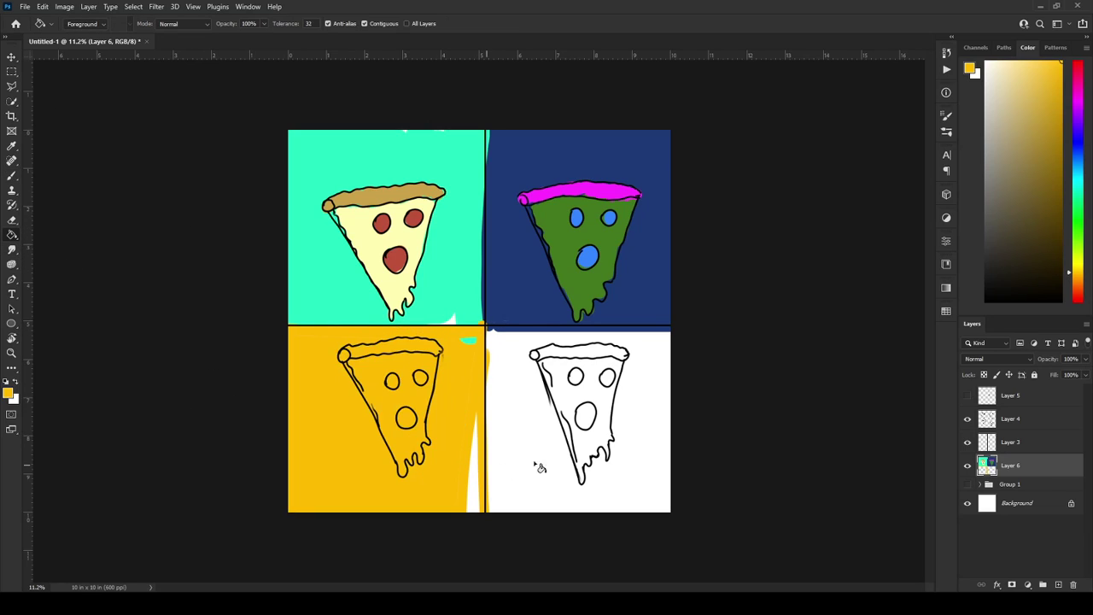
click(473, 457)
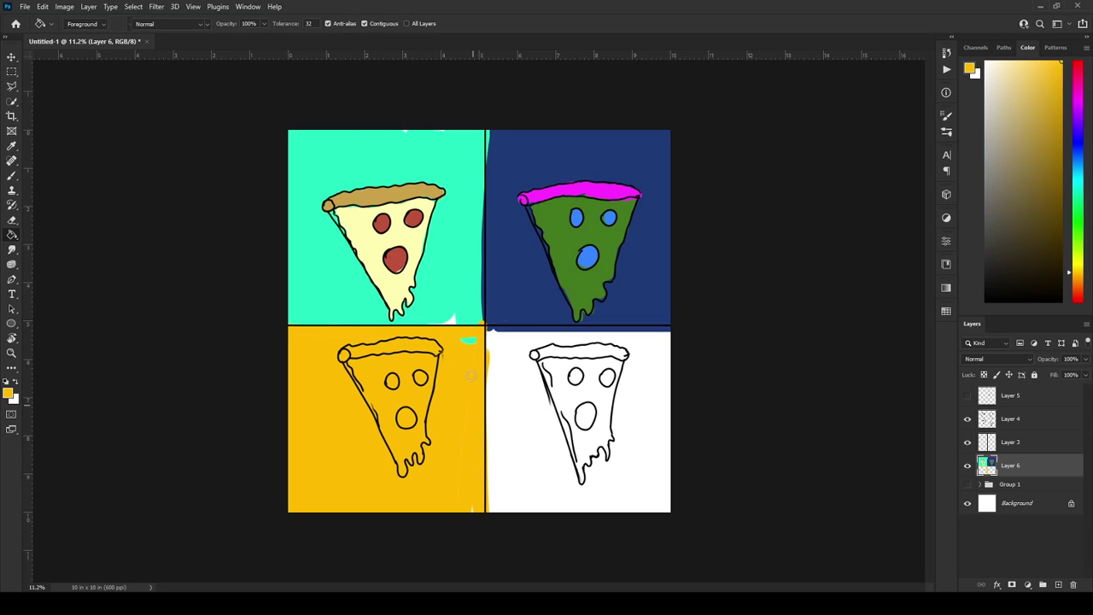
key(b)
- Paint the lower-left slice's crust blue-violet and its cheese red
mouse_move(1077, 290)
mouse_down()
mouse_move(1062, 115)
mouse_move(1071, 137)
mouse_move(1074, 128)
mouse_up()
drag(344, 355, 442, 350)
drag(1077, 216, 1072, 304)
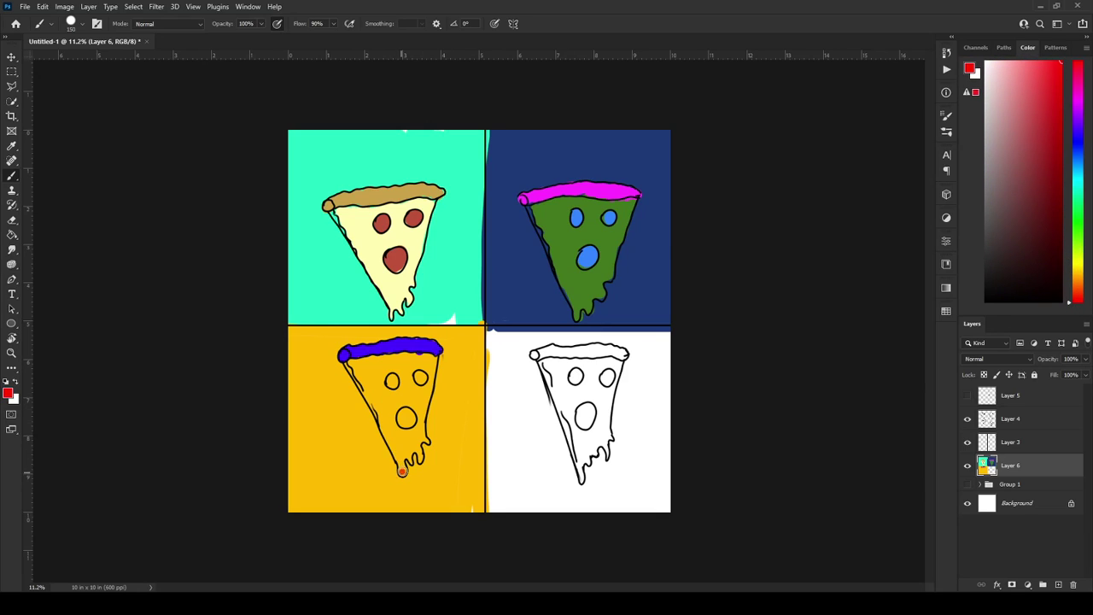
mouse_move(402, 470)
mouse_down()
mouse_move(353, 362)
mouse_move(435, 362)
mouse_move(425, 443)
mouse_up()
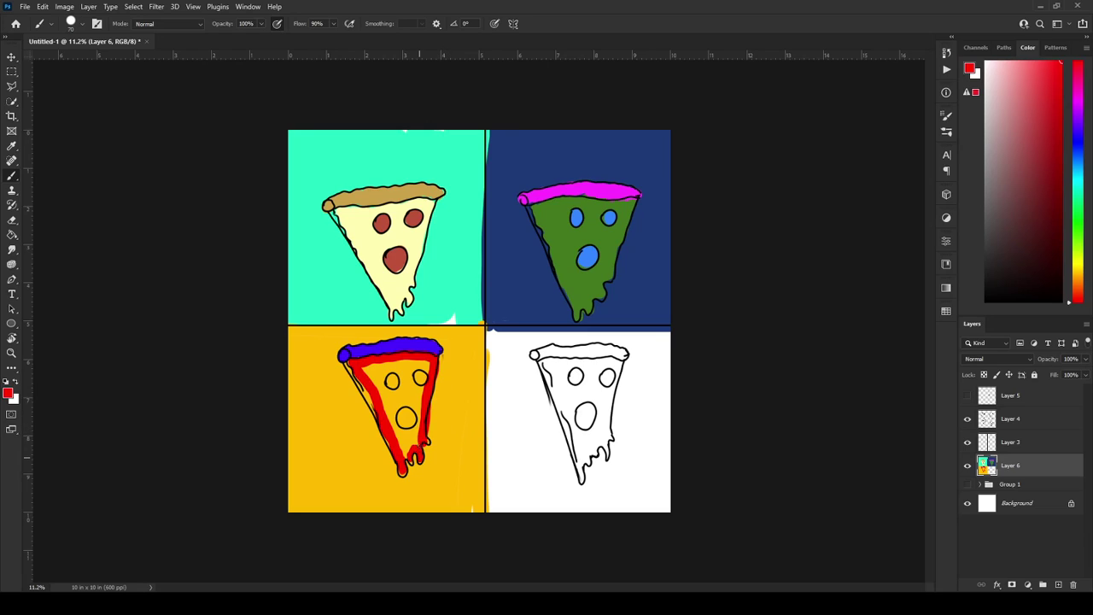
mouse_move(406, 453)
mouse_down()
mouse_move(363, 368)
mouse_move(384, 413)
mouse_move(376, 380)
mouse_move(415, 419)
mouse_move(404, 379)
mouse_move(425, 376)
mouse_up()
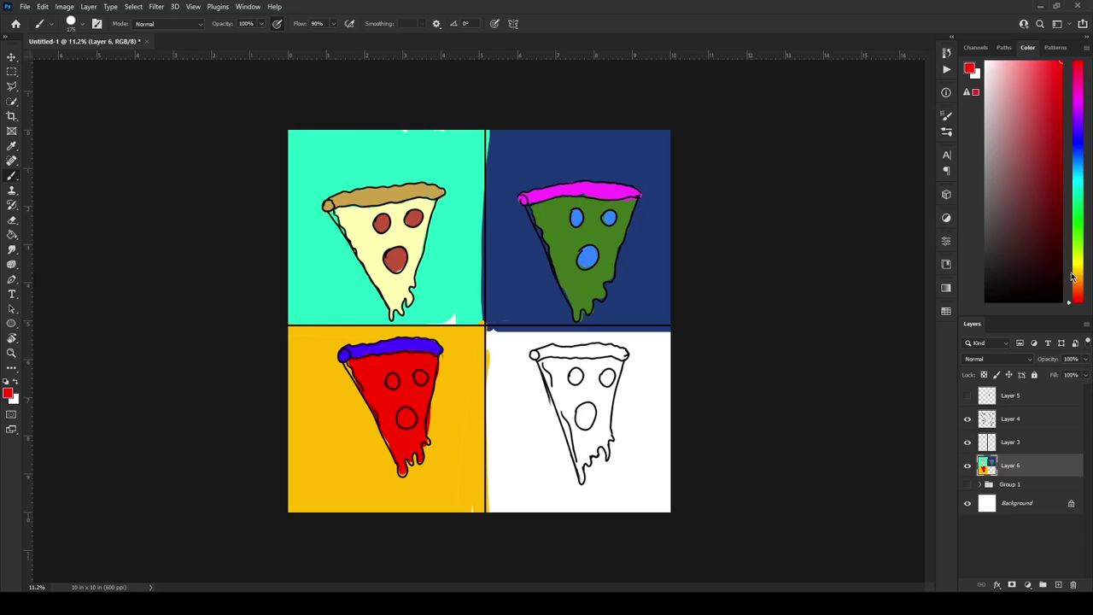
- Paint the red slice's pepperoni pale mint
mouse_move(1073, 277)
mouse_down()
mouse_move(1076, 128)
mouse_move(1078, 214)
mouse_move(1088, 198)
mouse_up()
click(1013, 63)
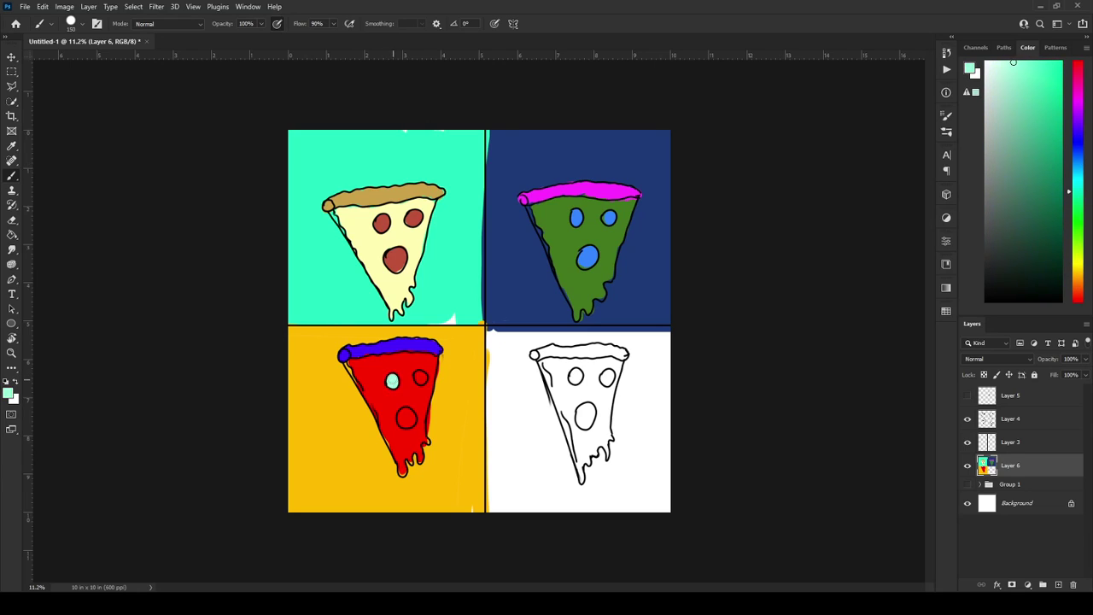
drag(419, 380, 420, 378)
drag(406, 417, 407, 415)
- Outline the bottom-right panel's edges in vivid purple and fill its background purple
click(1077, 105)
click(1059, 61)
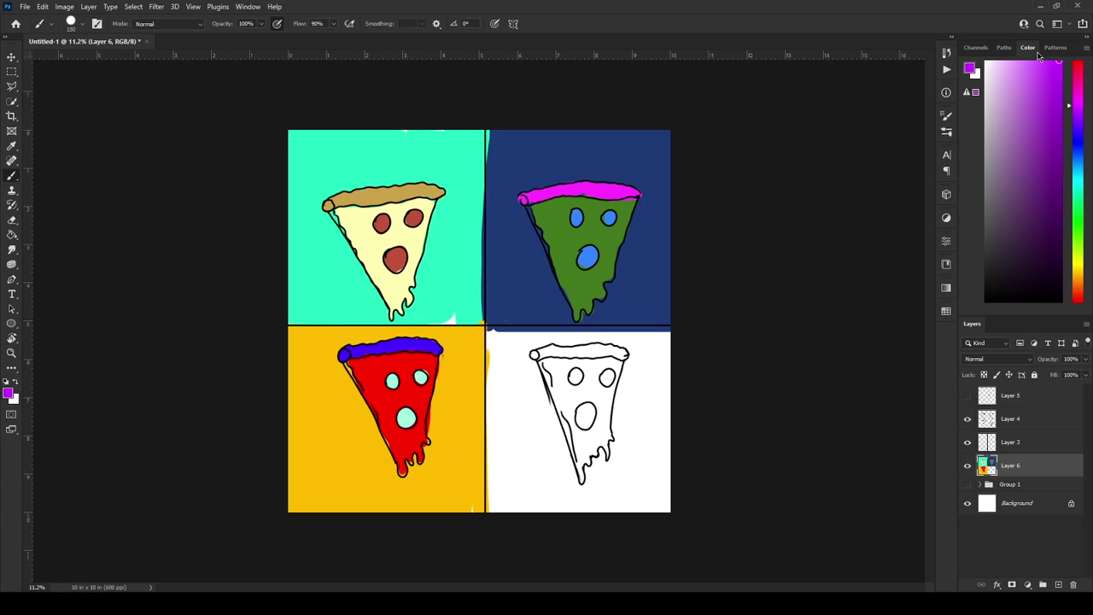
drag(490, 334, 494, 552)
drag(488, 330, 811, 339)
click(13, 235)
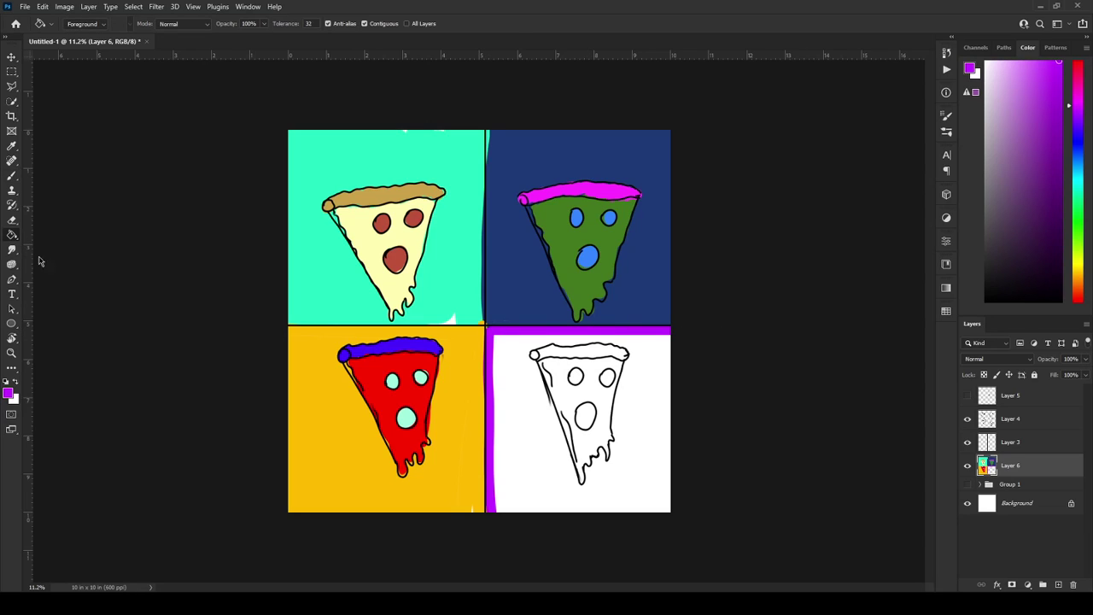
click(534, 406)
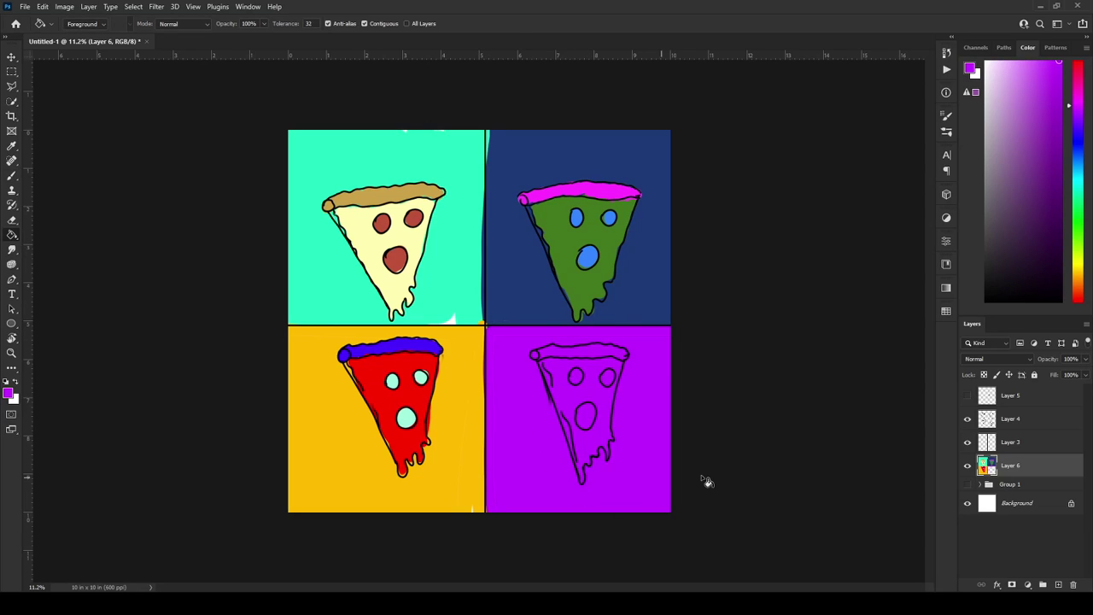
- Brush the bottom-right slice's crust orange and its cheese lime green
key(b)
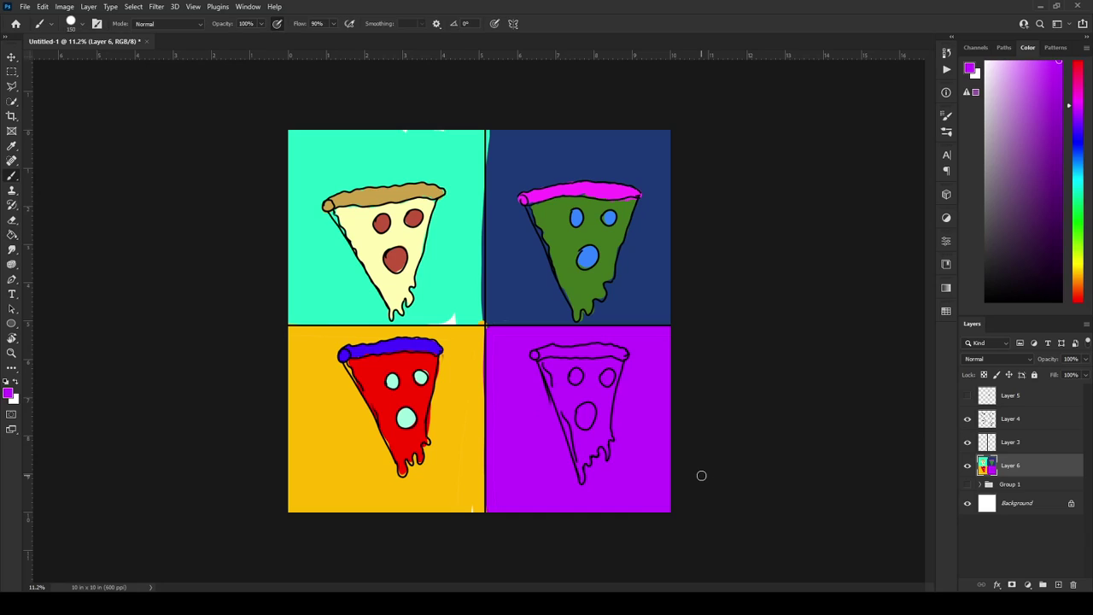
click(1074, 272)
drag(536, 351, 615, 353)
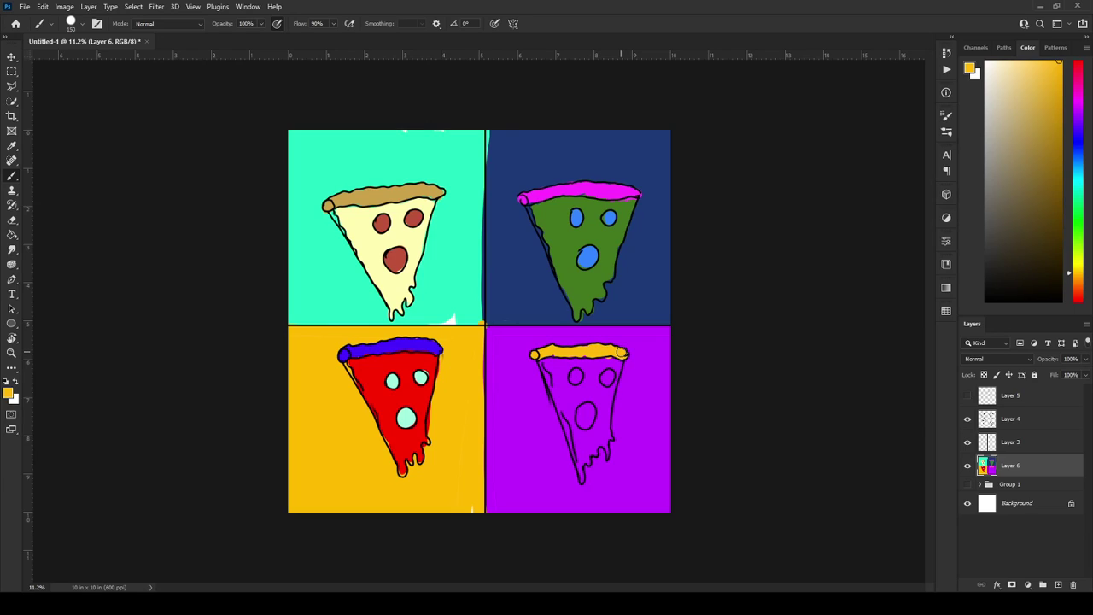
click(1081, 234)
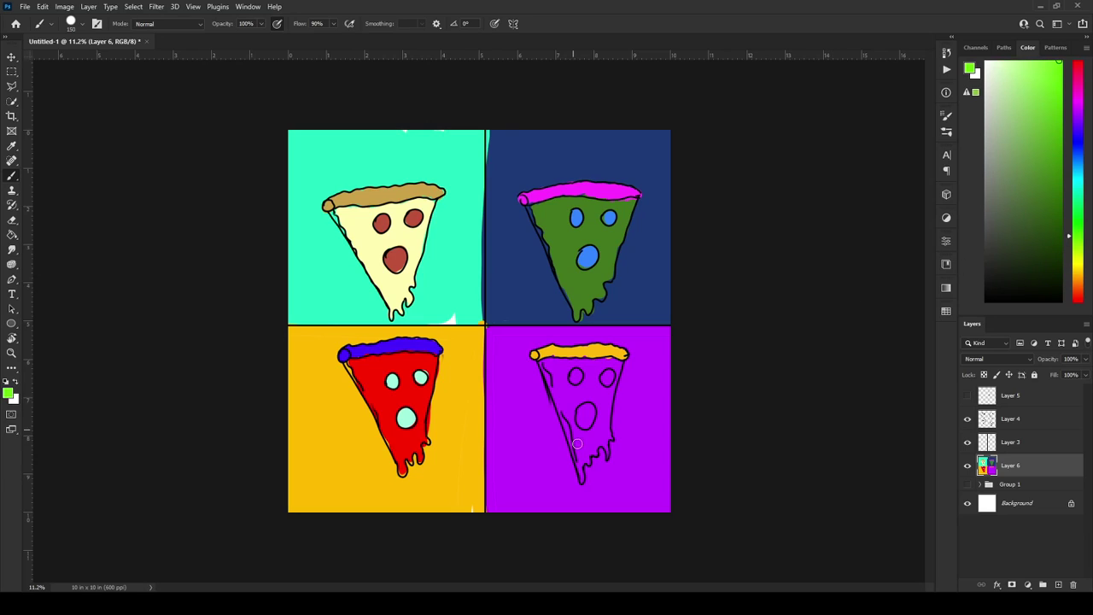
mouse_move(580, 474)
mouse_down()
mouse_move(543, 359)
mouse_move(619, 360)
mouse_move(606, 440)
mouse_up()
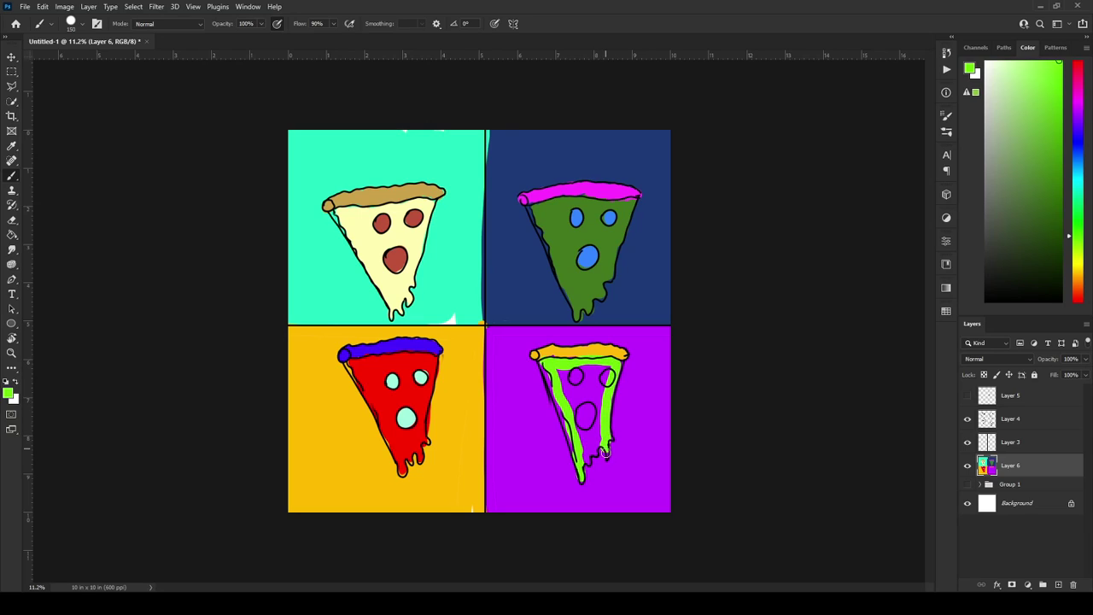
mouse_move(604, 454)
mouse_down()
mouse_move(589, 448)
mouse_move(586, 465)
mouse_move(593, 436)
mouse_move(579, 427)
mouse_move(608, 369)
mouse_move(591, 405)
mouse_move(579, 376)
mouse_move(569, 400)
mouse_move(564, 375)
mouse_up()
- Paint the green slice's pepperoni orange-brown
drag(1074, 206, 1074, 290)
click(1044, 65)
click(576, 376)
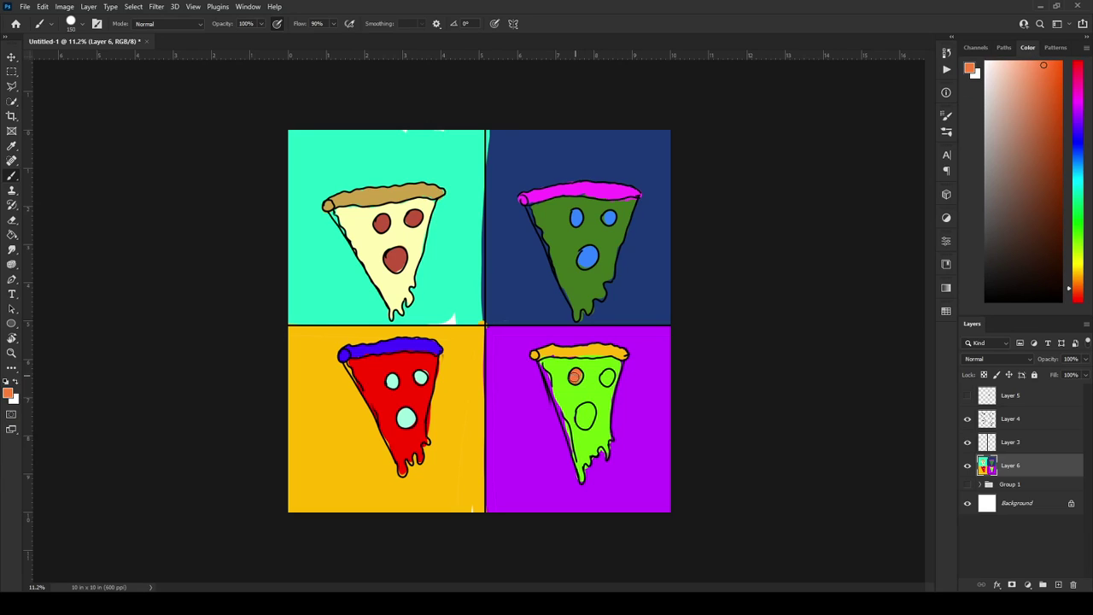
key(ctrl+z)
click(1078, 198)
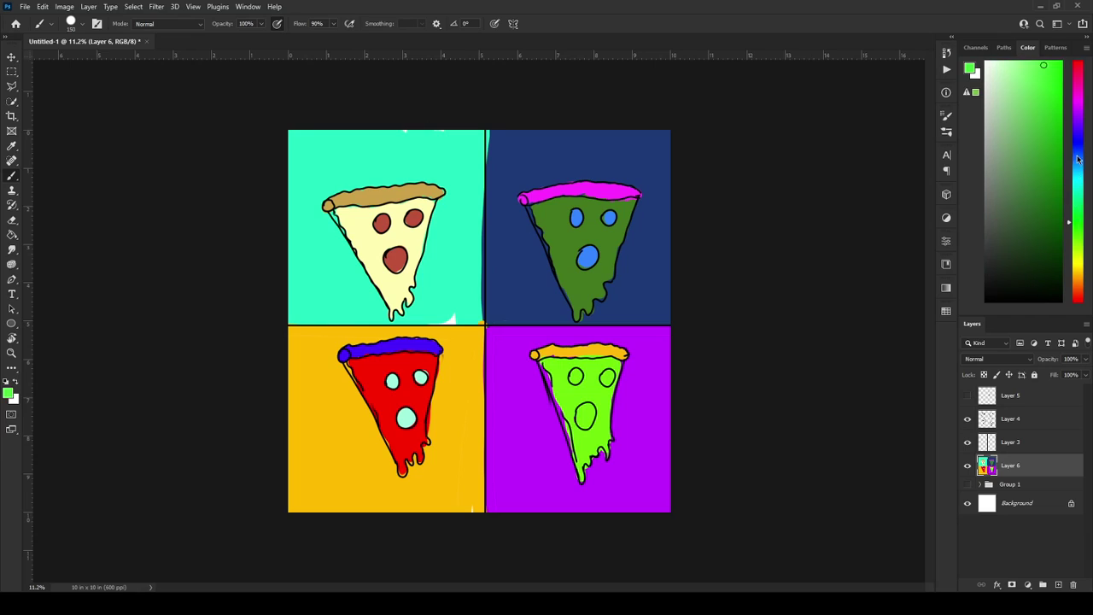
drag(1077, 106, 1072, 280)
drag(1037, 192, 1030, 121)
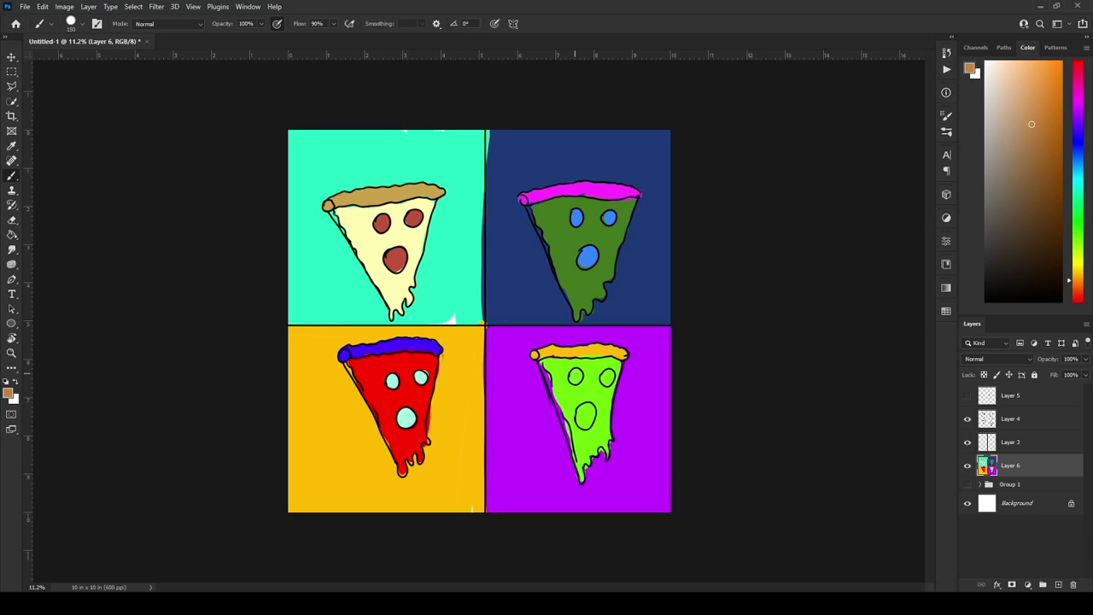
drag(572, 371, 587, 415)
drag(605, 374, 609, 376)
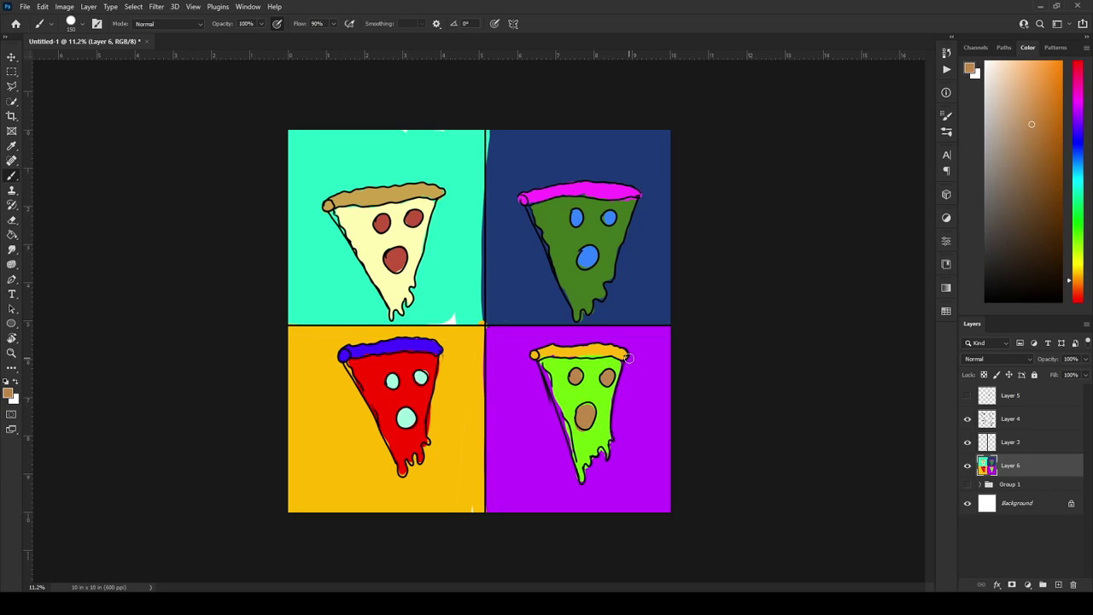